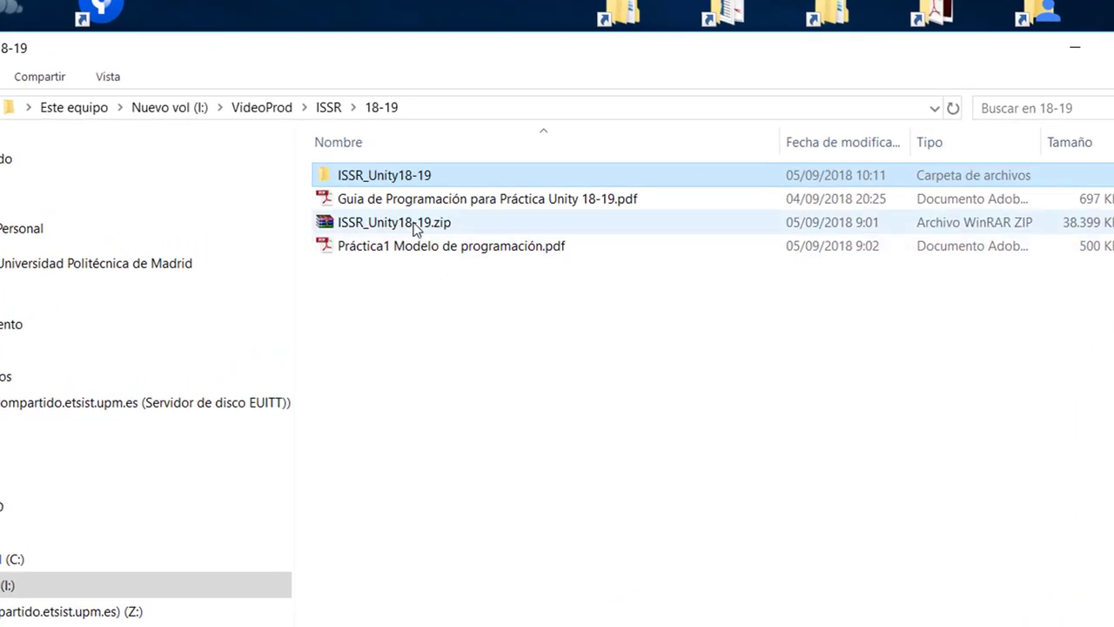
Check the ISSR_Unity18-19 zip, programming guide and Práctica1 PDF, then launch Unity.
left_click(416, 226)
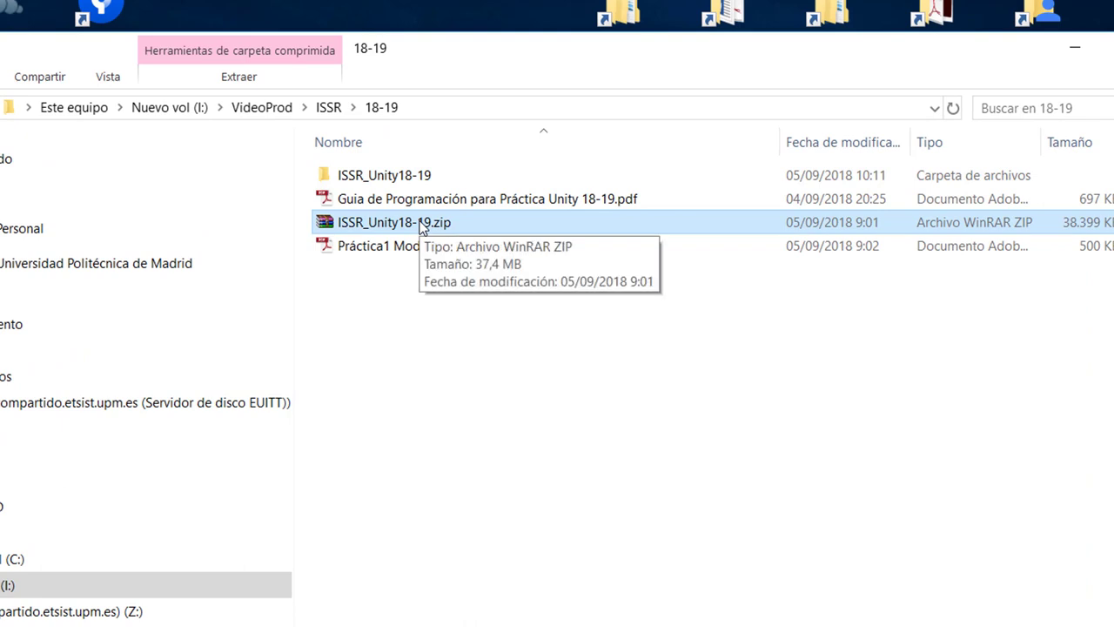
left_click(440, 203)
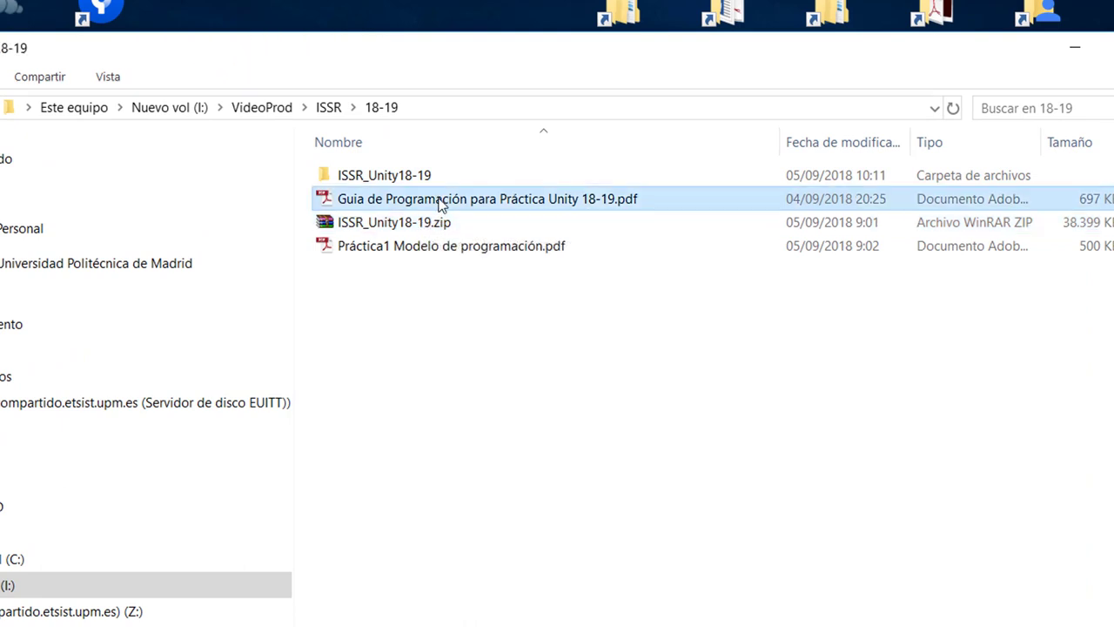
left_click(443, 252)
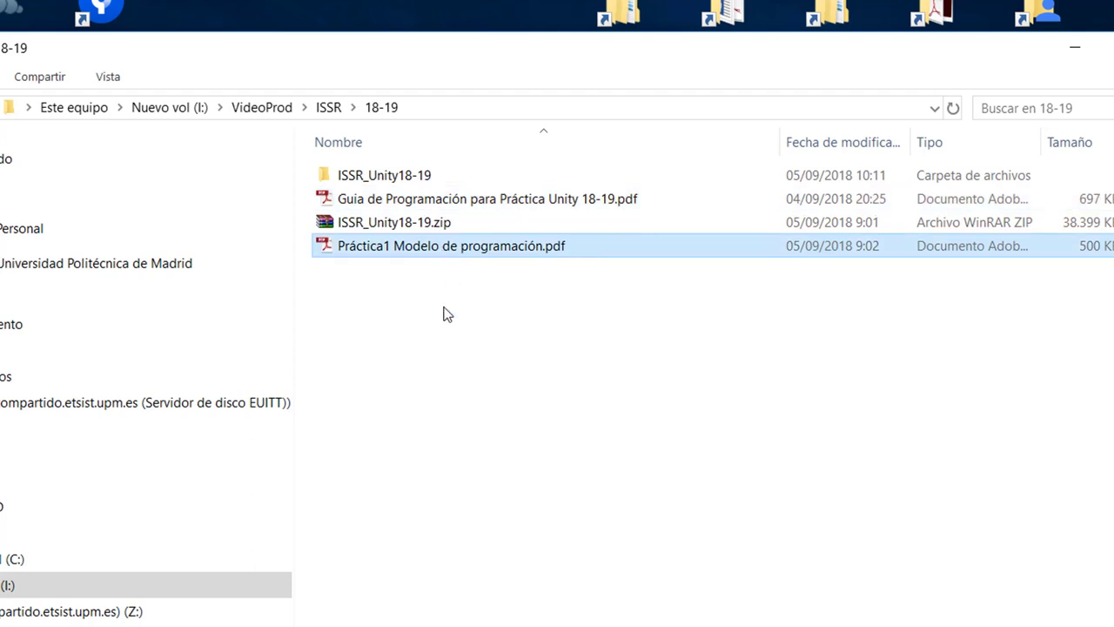
left_click(411, 225)
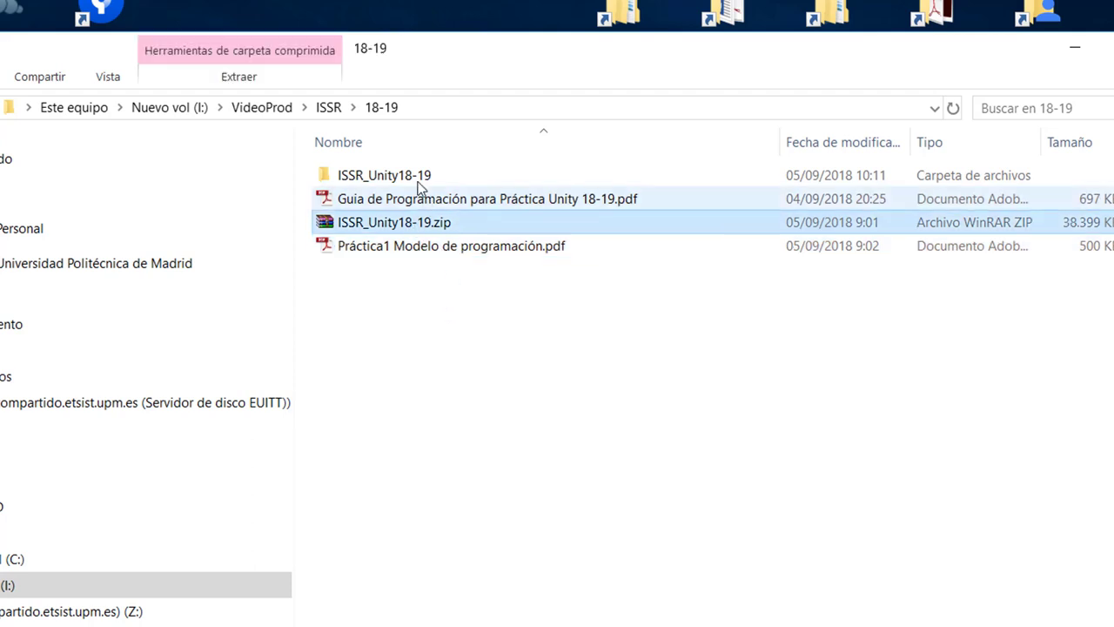
left_click(411, 178)
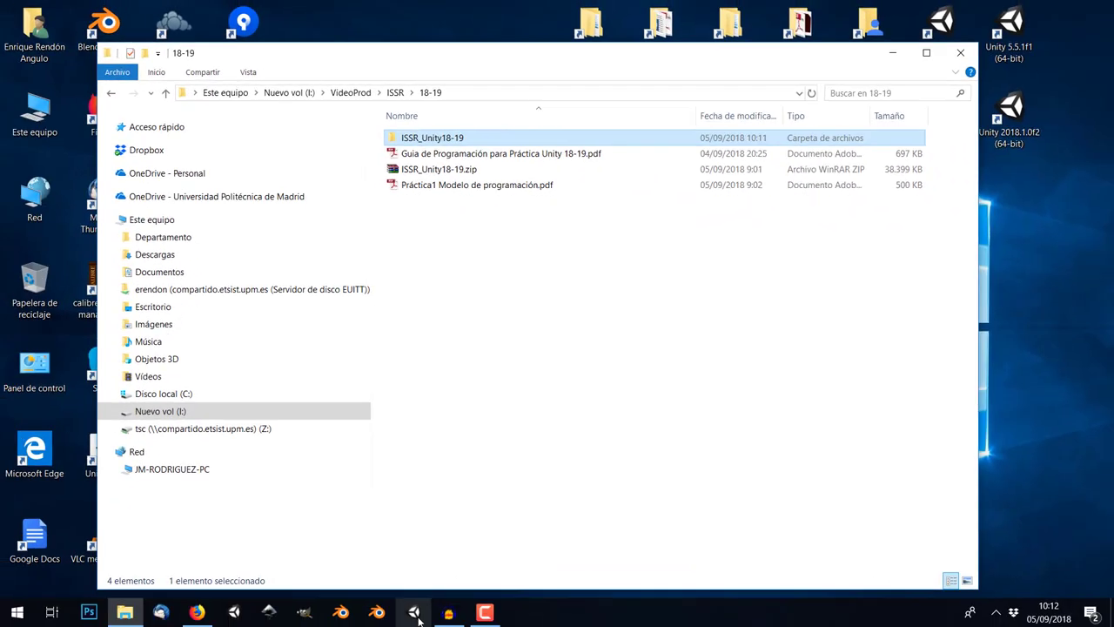
left_click(415, 612)
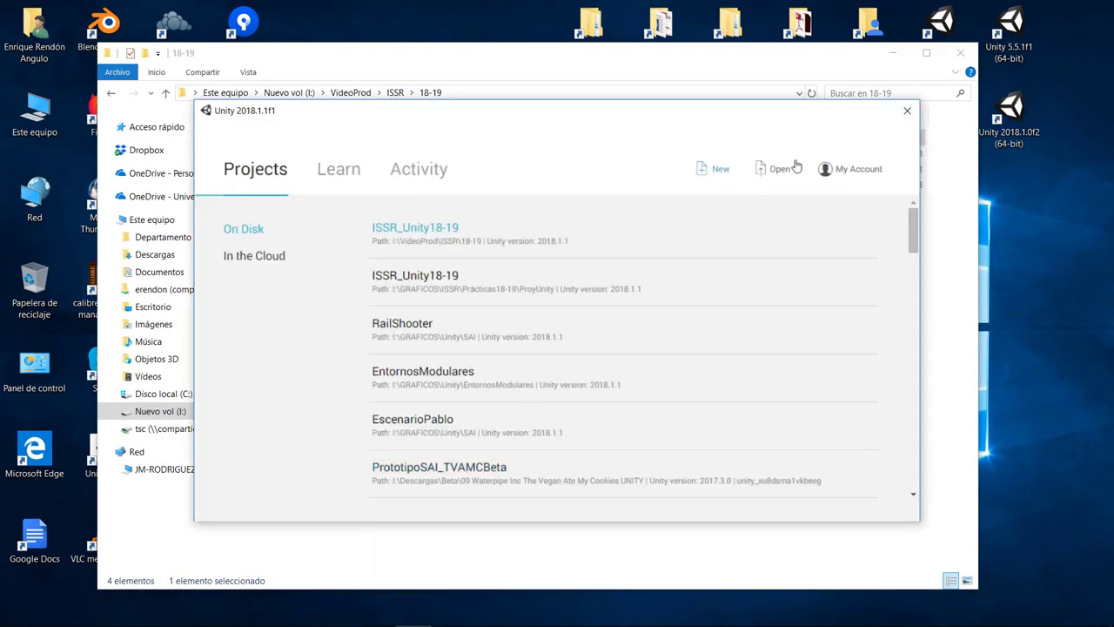
Open the ISSR_Unity18-19 folder as an existing project from the Unity launcher.
left_click(795, 166)
left_click(405, 223)
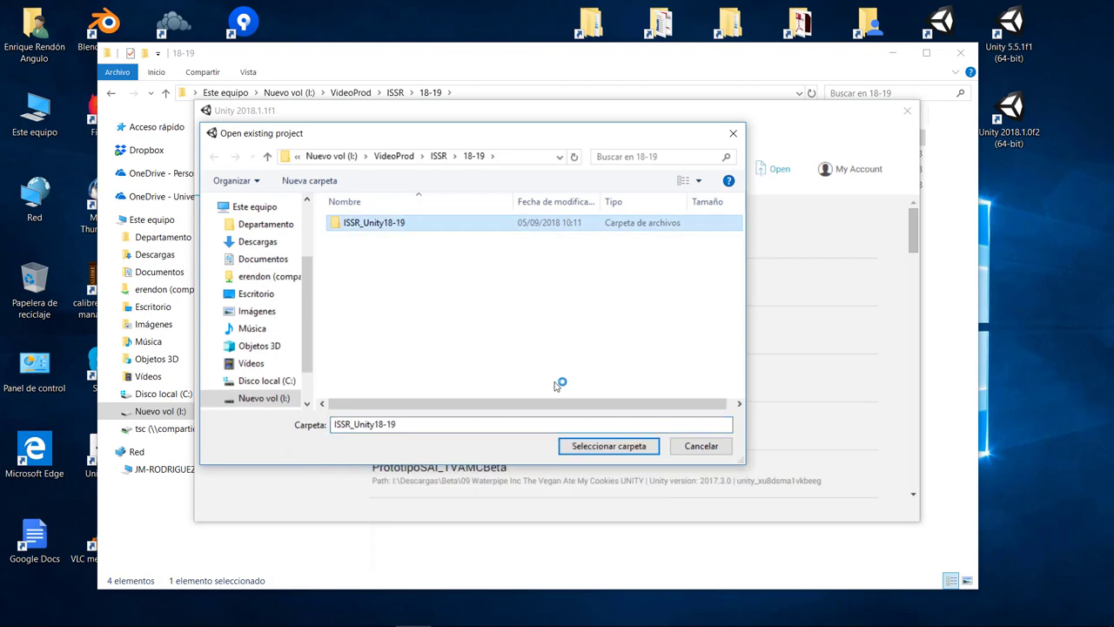
left_click(608, 445)
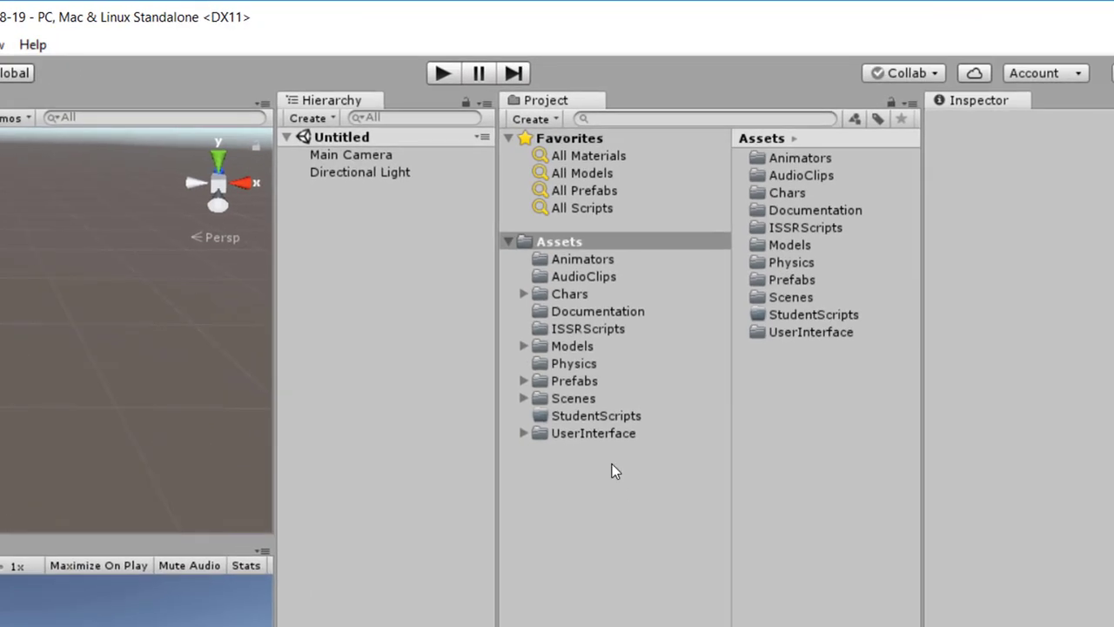
Duplicate the 00 EscenaVacia scene in Assets/Scenes and rename the copy Practica1.
left_click(567, 398)
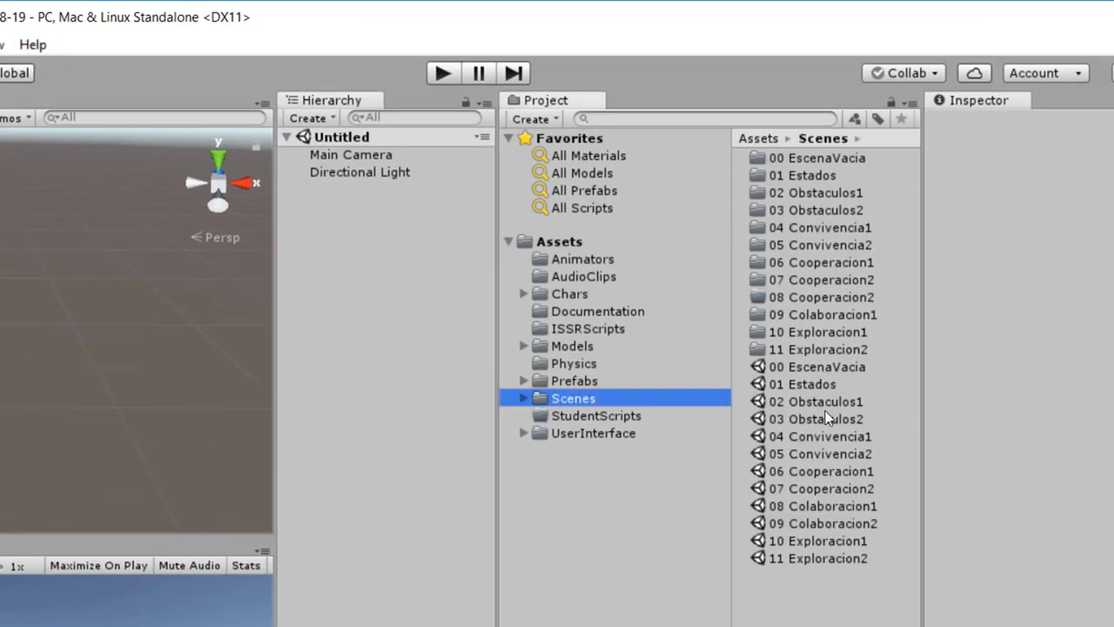
left_click(827, 367)
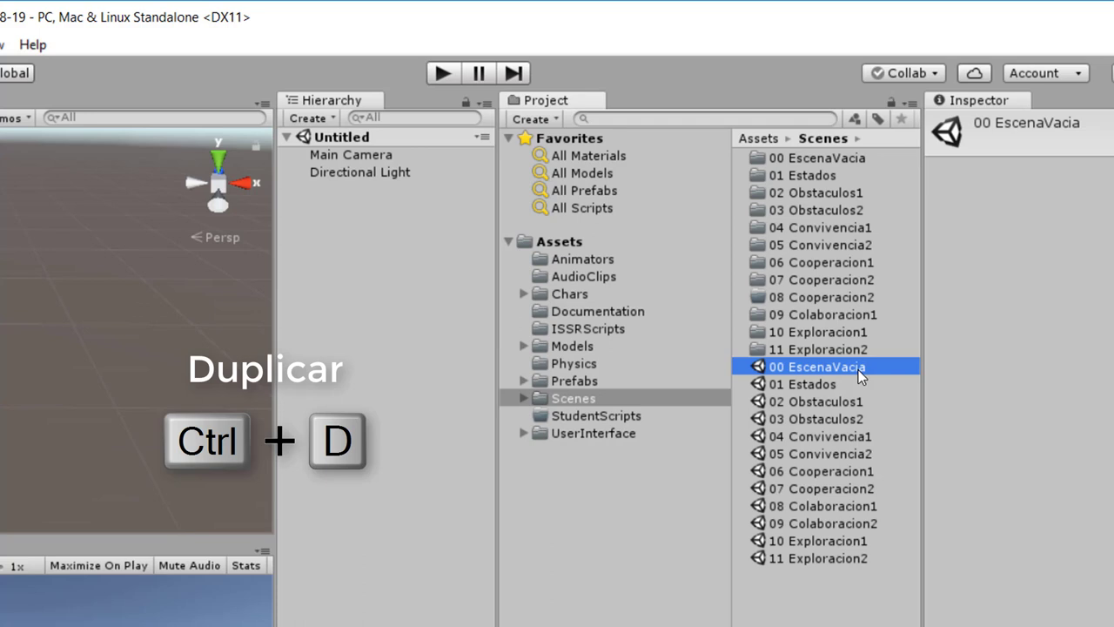
key("ctrl+d")
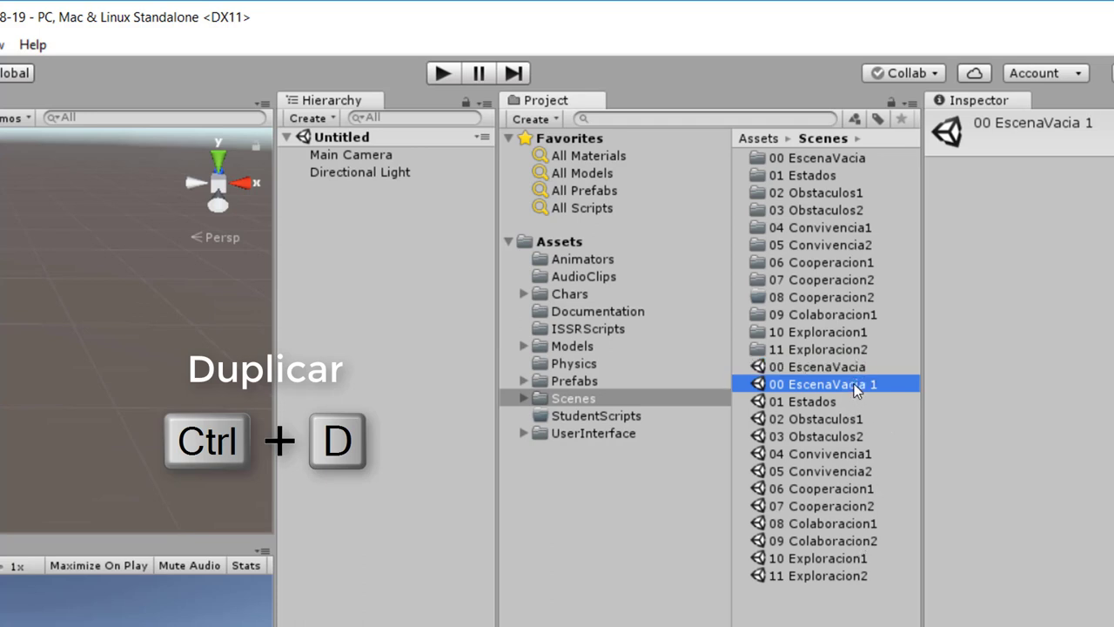
left_click(854, 384)
key("BackSpace")
type("Pr")
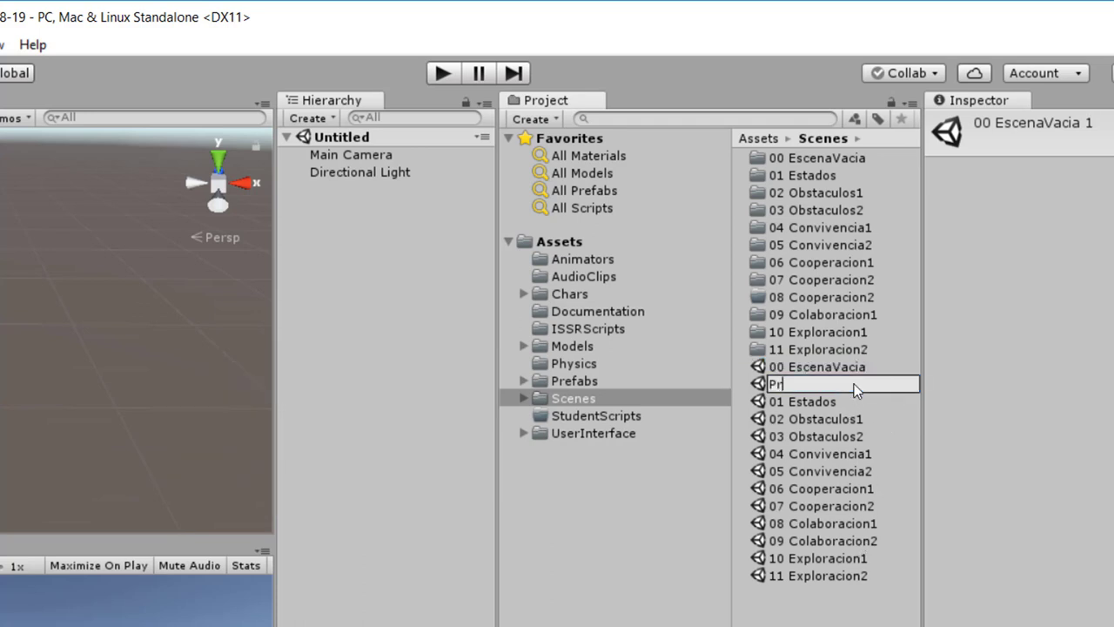
type("actica")
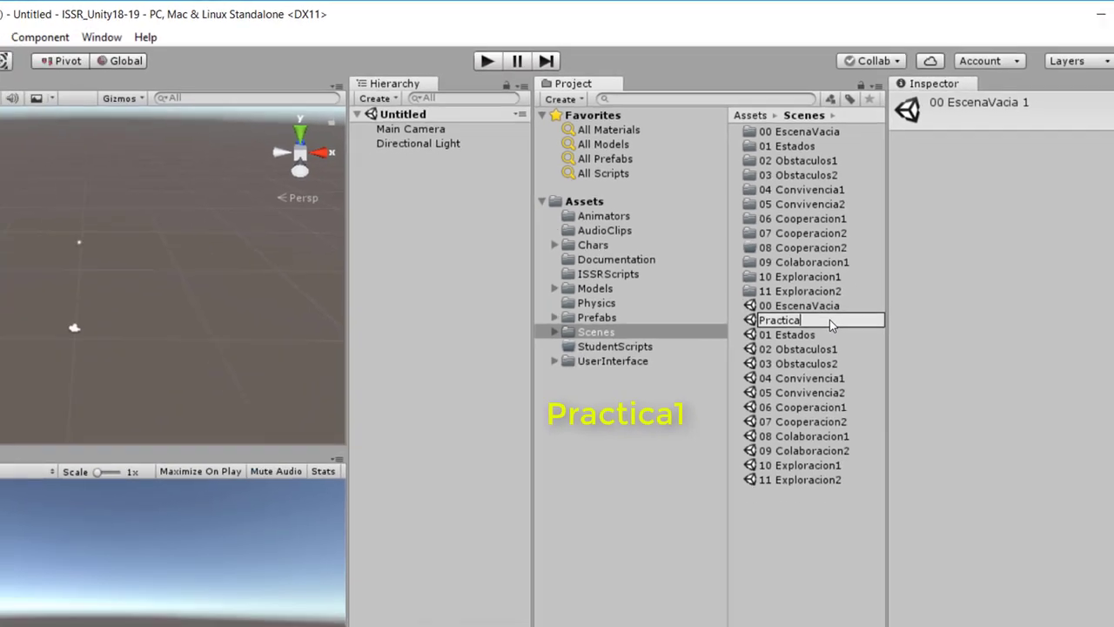
type("1")
key("Return")
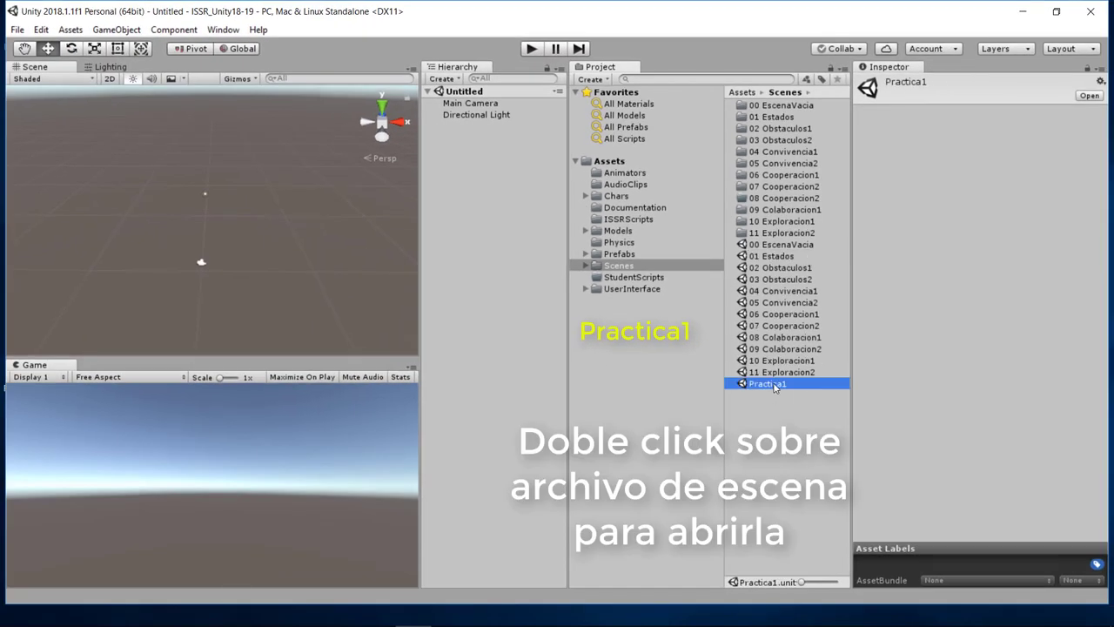
Open the Practica1 scene and orbit and zoom around its platform.
double_click(774, 384)
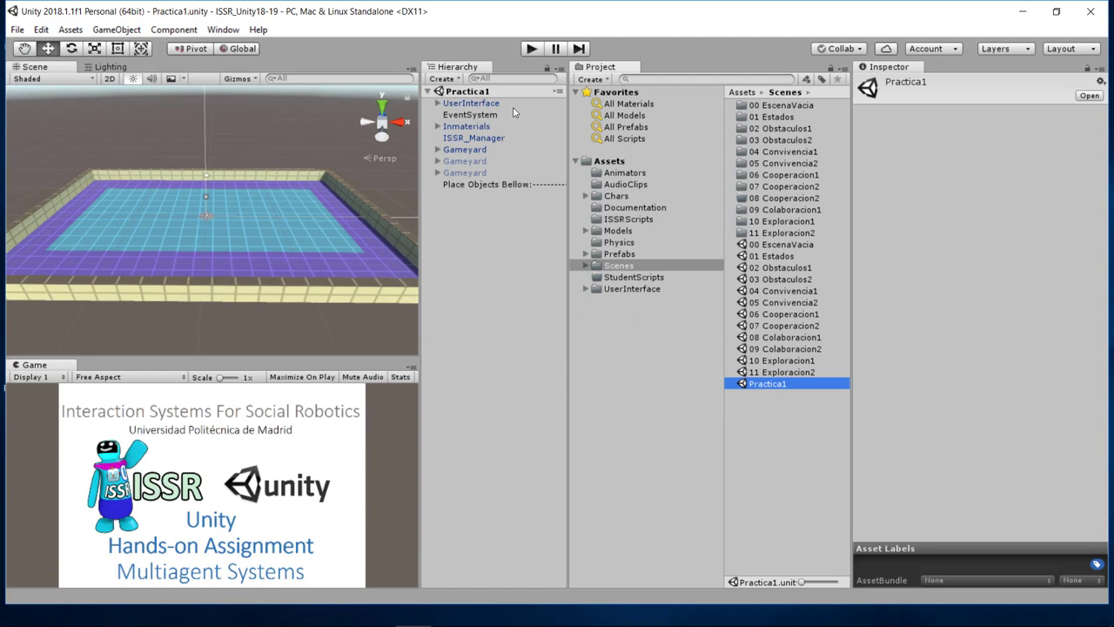
mouse_move(251, 227)
left_mouse_down("alt")
mouse_move(382, 241)
mouse_move(229, 252)
left_mouse_up("alt")
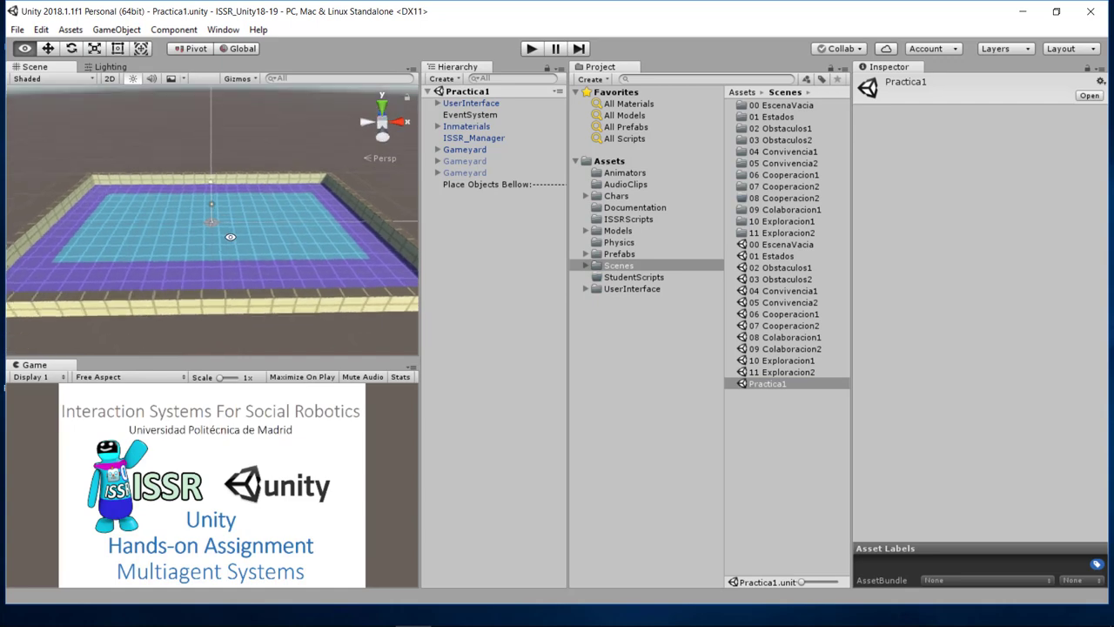
scroll(228, 249, "up", 2)
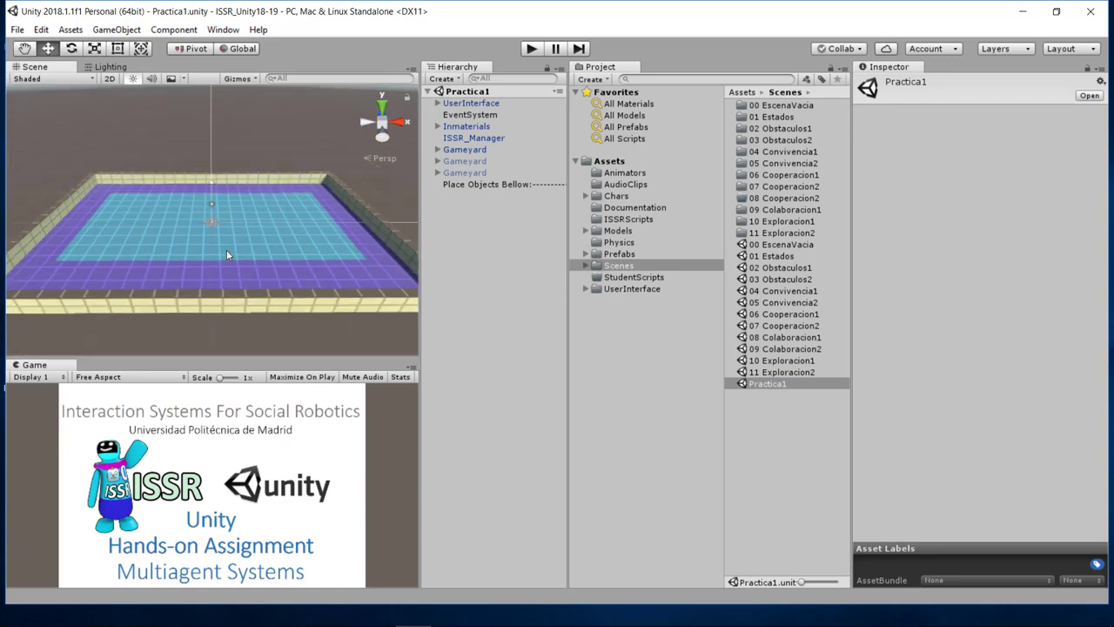
scroll(226, 249, "down", 3)
scroll(225, 253, "up", 1)
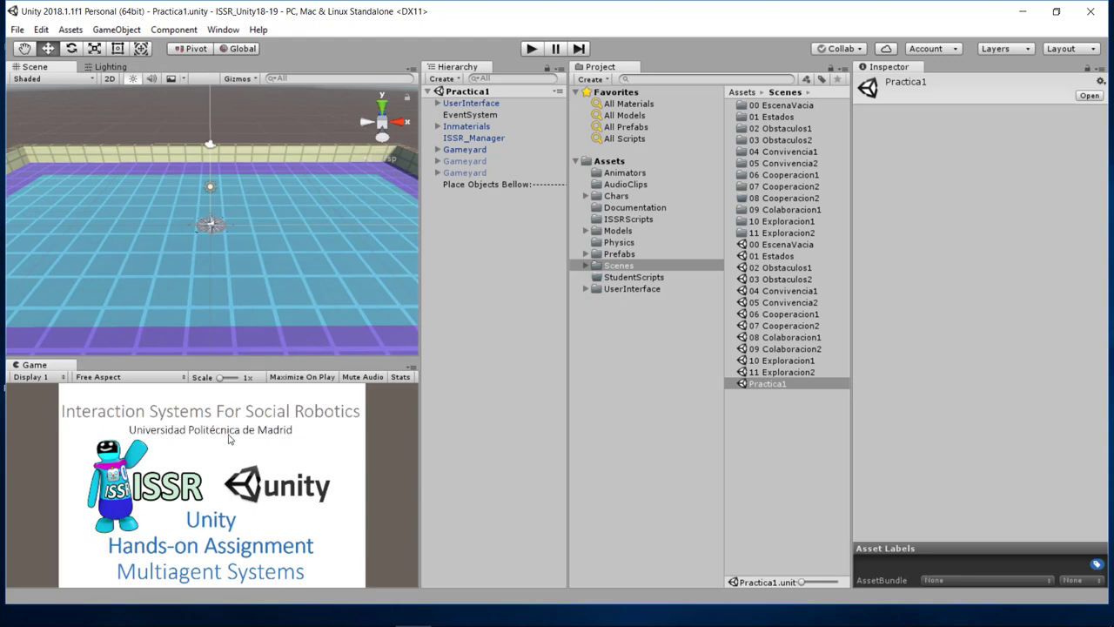
left_click(492, 105)
left_click(494, 115)
left_click(489, 128)
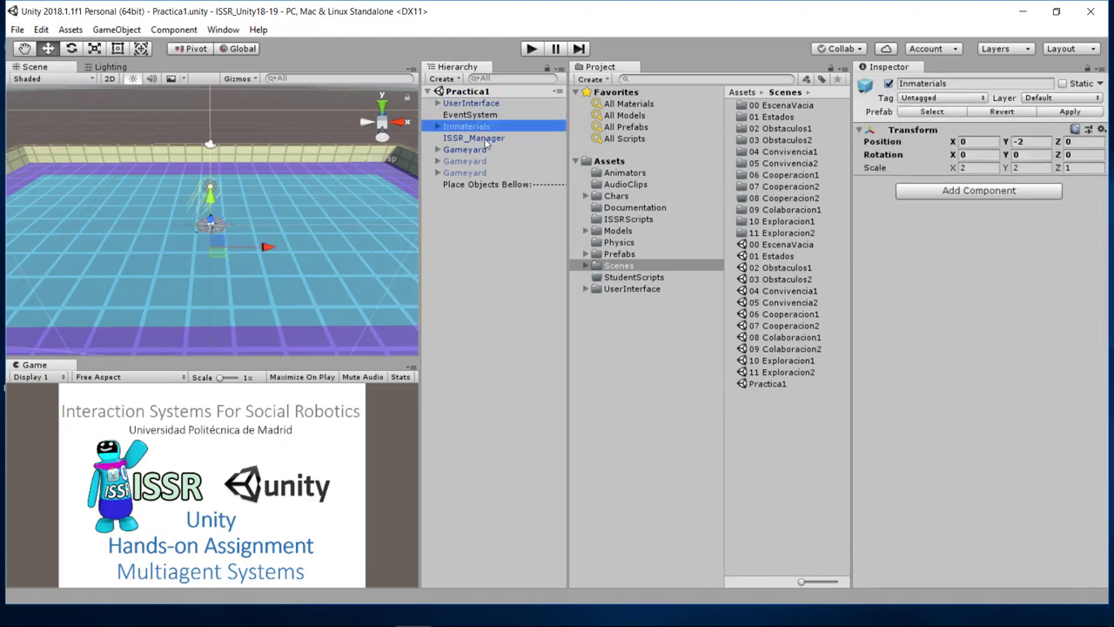
left_click(488, 138)
left_click(486, 150)
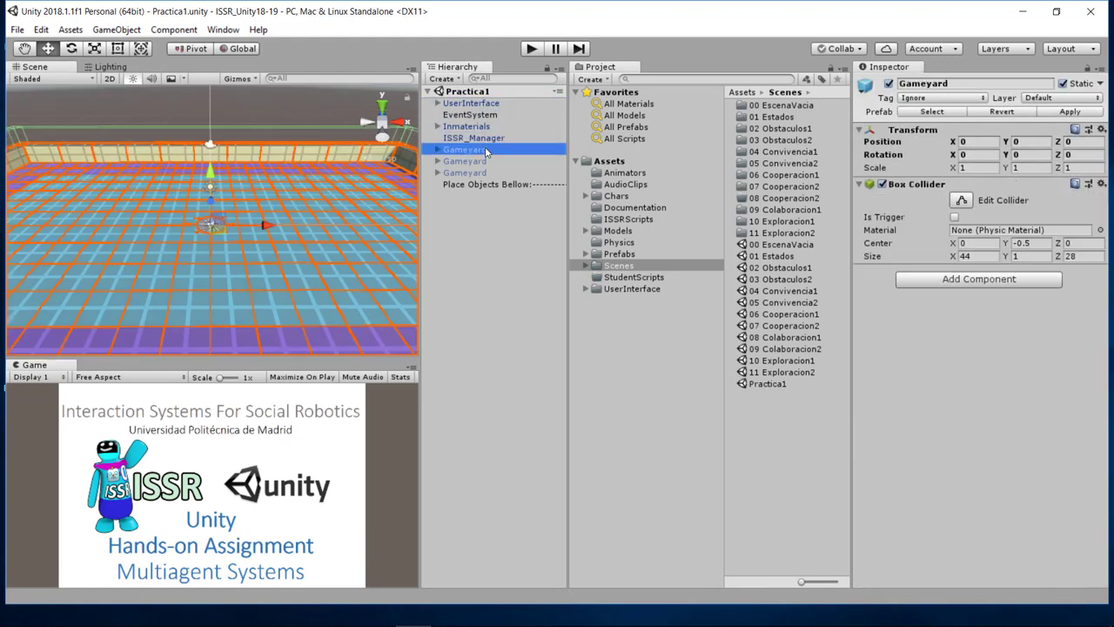
left_click(484, 163)
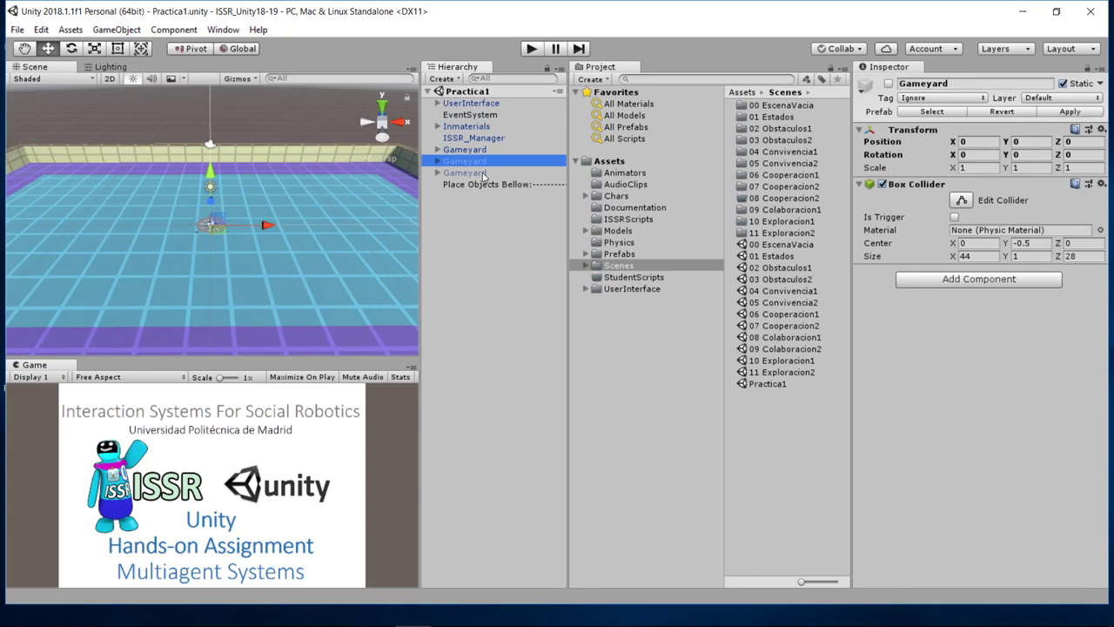
left_click(481, 149)
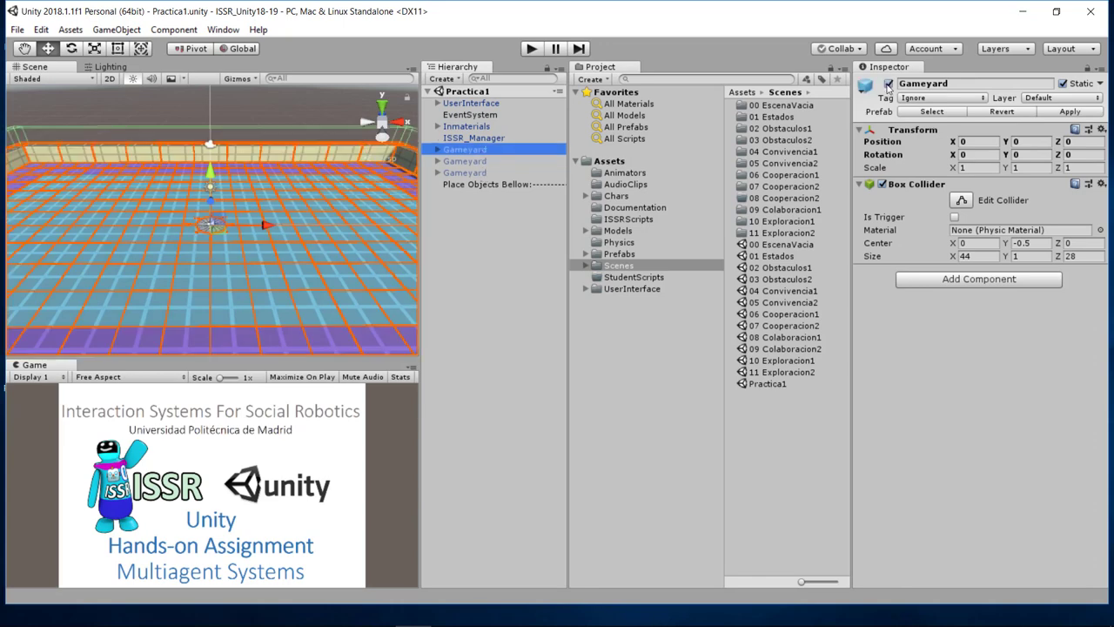
left_click(888, 84)
left_click(520, 161)
left_click(887, 84)
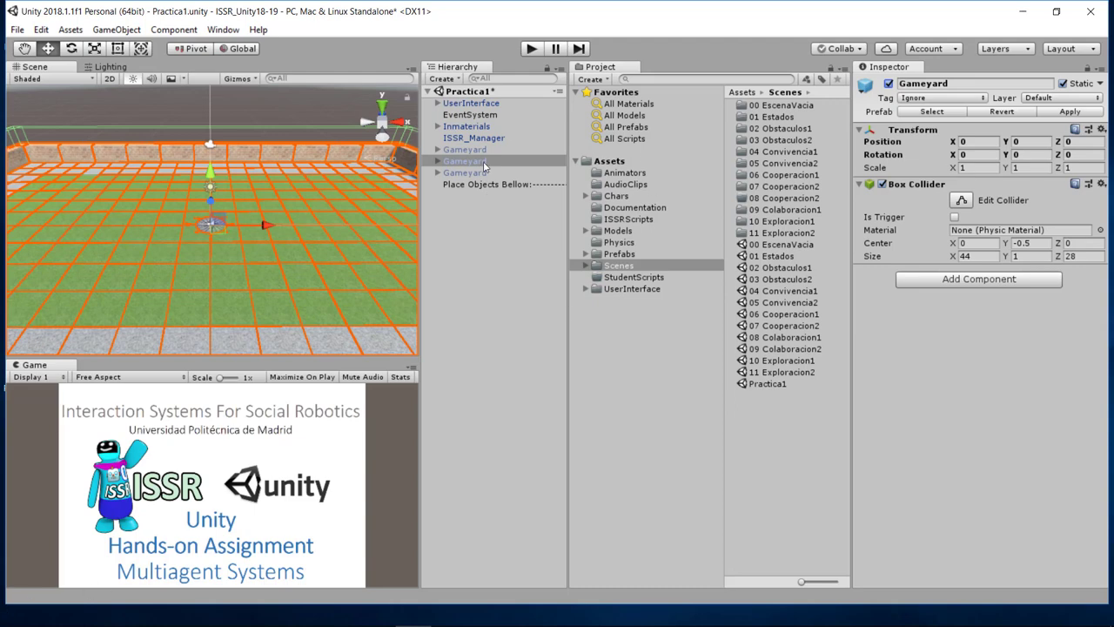
left_click(483, 173)
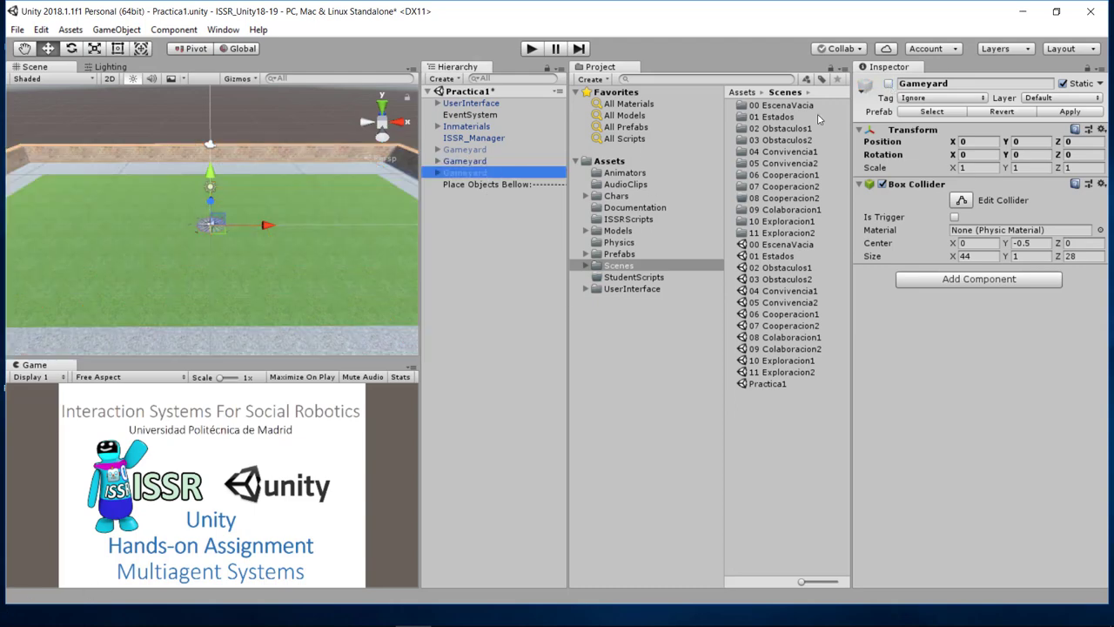
left_click(467, 162)
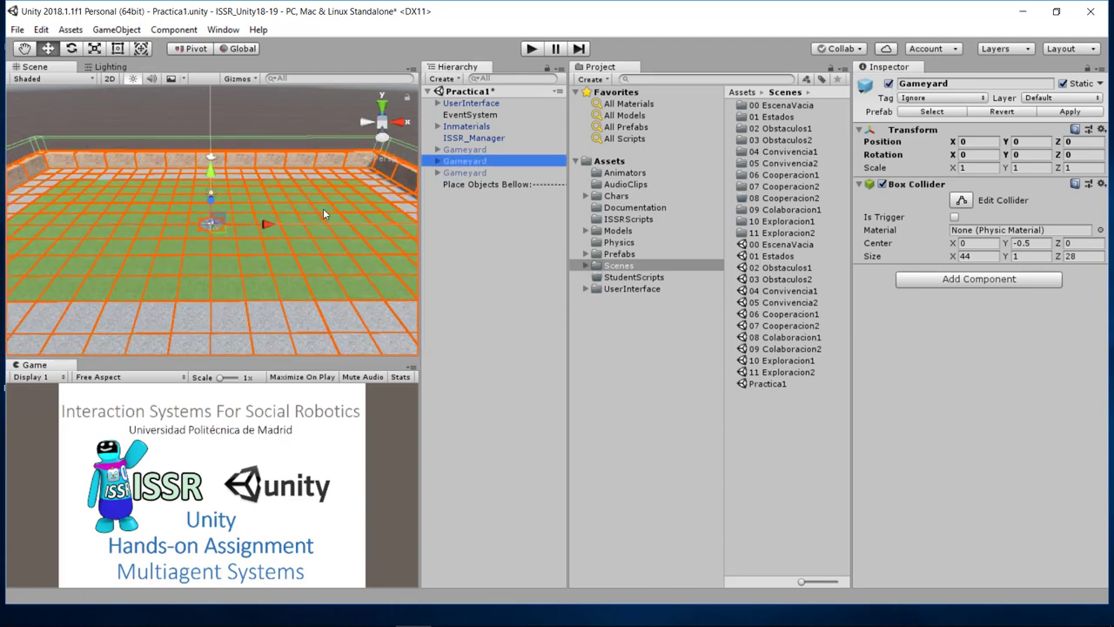
left_click(480, 186)
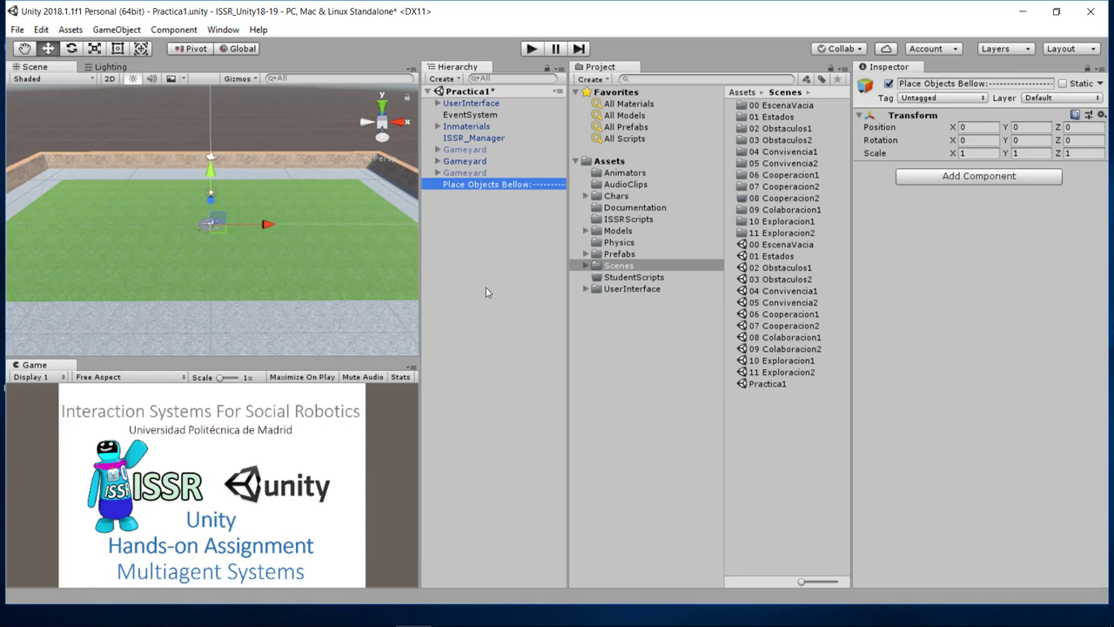
Give ISSR_Manager the Scenario Title 'Práctica 1' and view the StudentScripts folder.
left_click(478, 139)
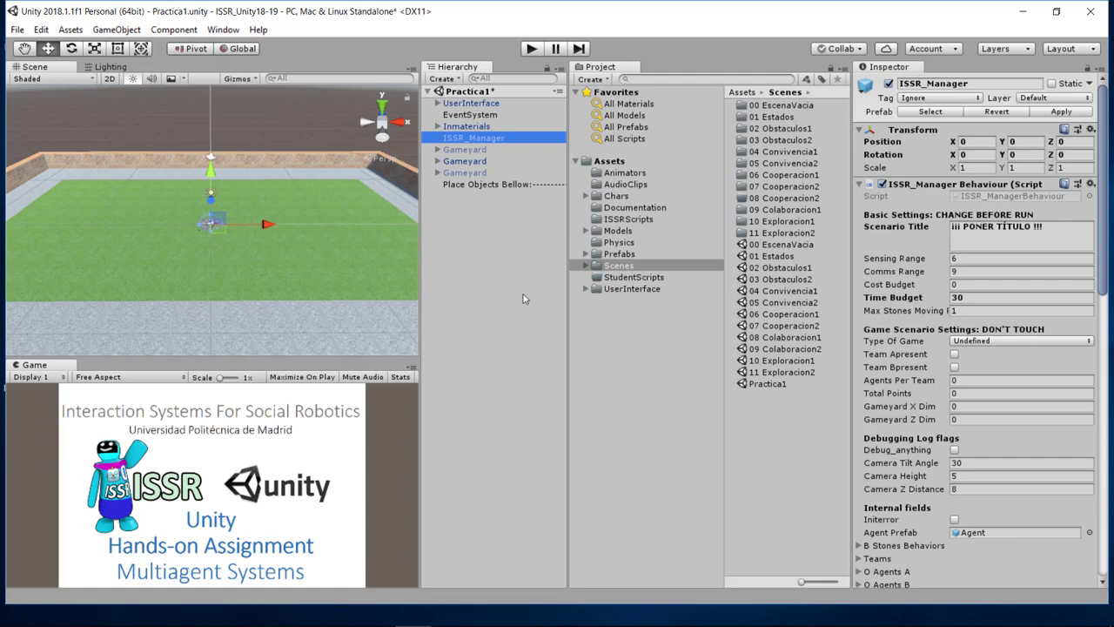
left_click(1059, 227)
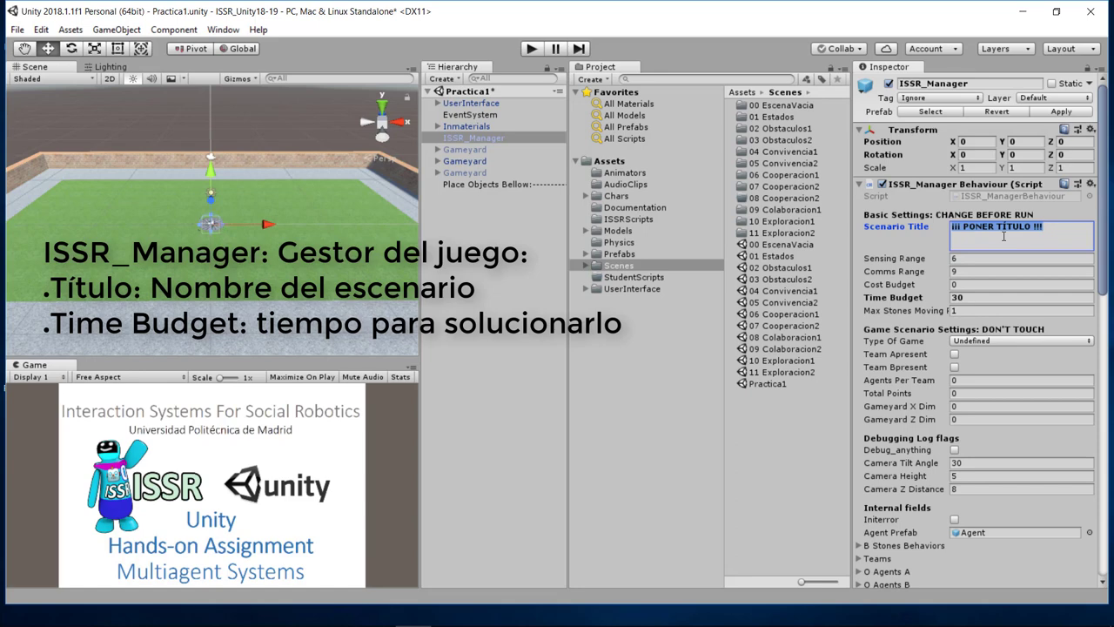
type("Prác")
type("tica 1")
left_click(990, 300)
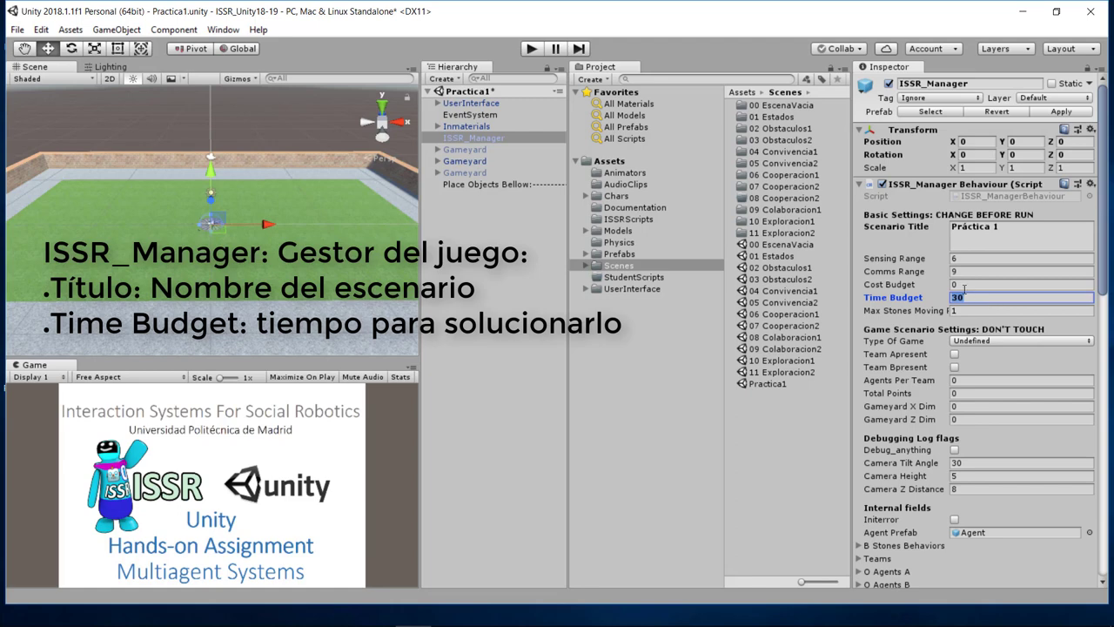
left_click(642, 279)
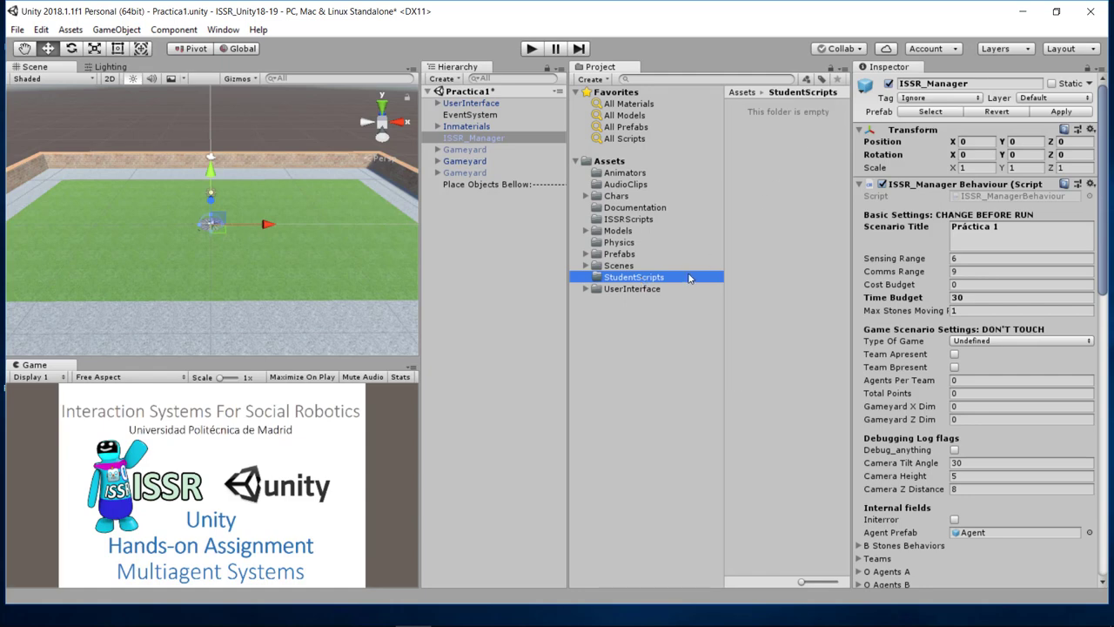
Browse the Documentation and ISSRScripts folders, previewing the guide and several ISSR scripts.
left_click(644, 210)
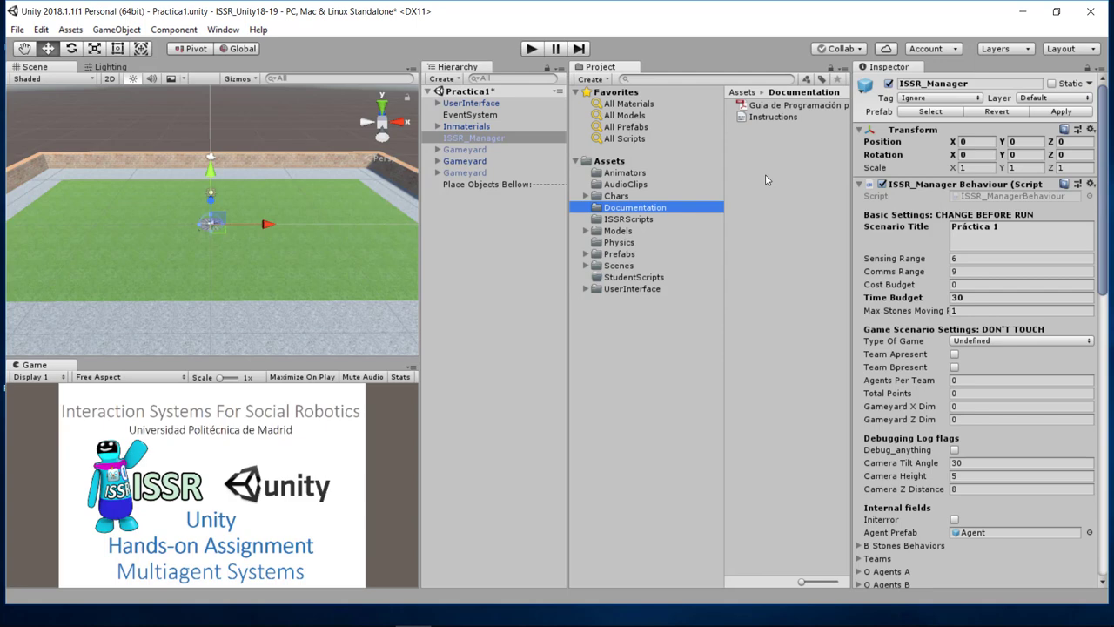
left_click(807, 106)
left_click(805, 117)
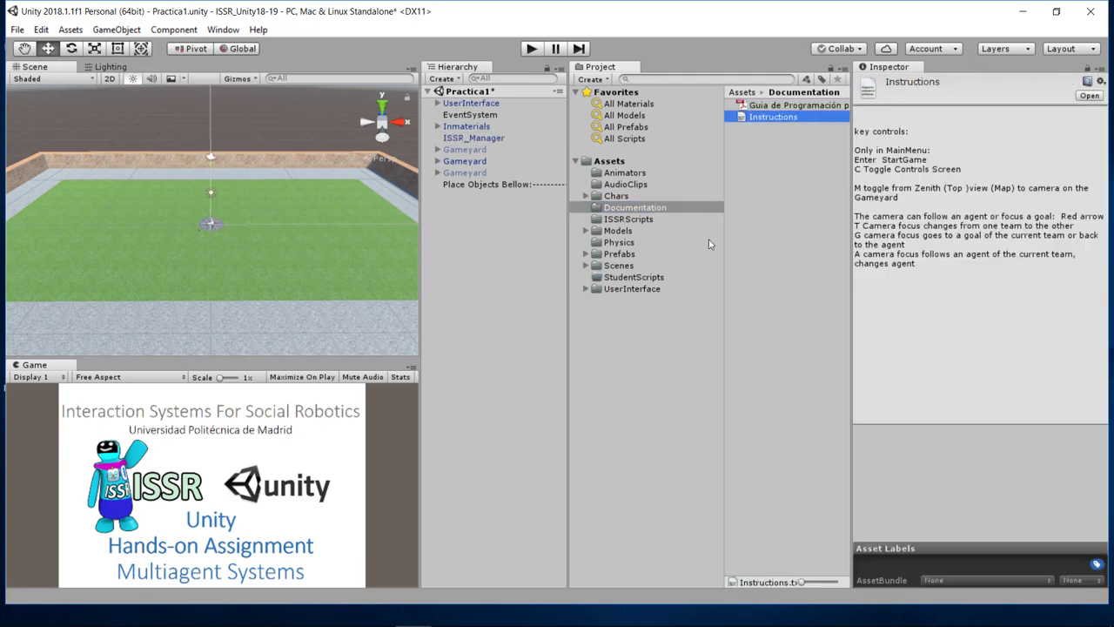
left_click(641, 221)
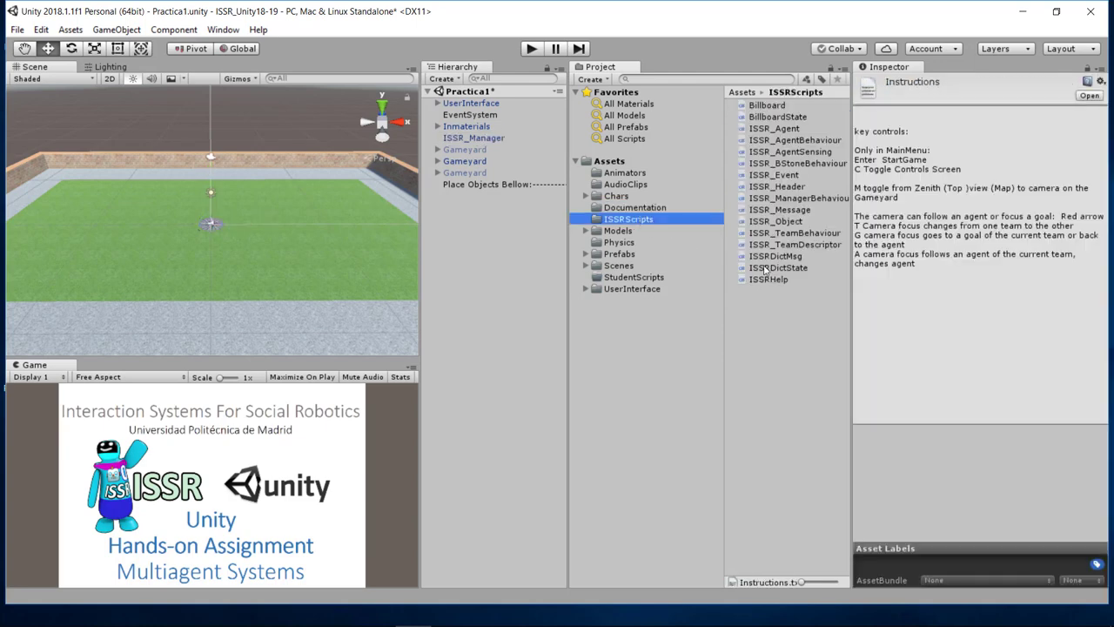
left_click(764, 268)
left_click(767, 233)
left_click(769, 187)
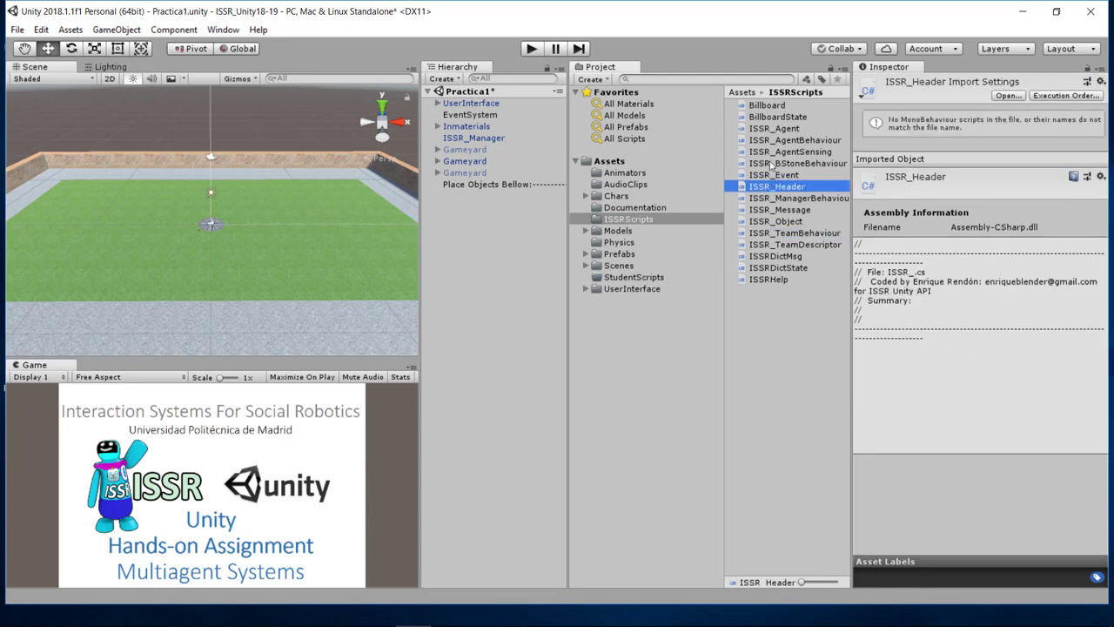
left_click(771, 163)
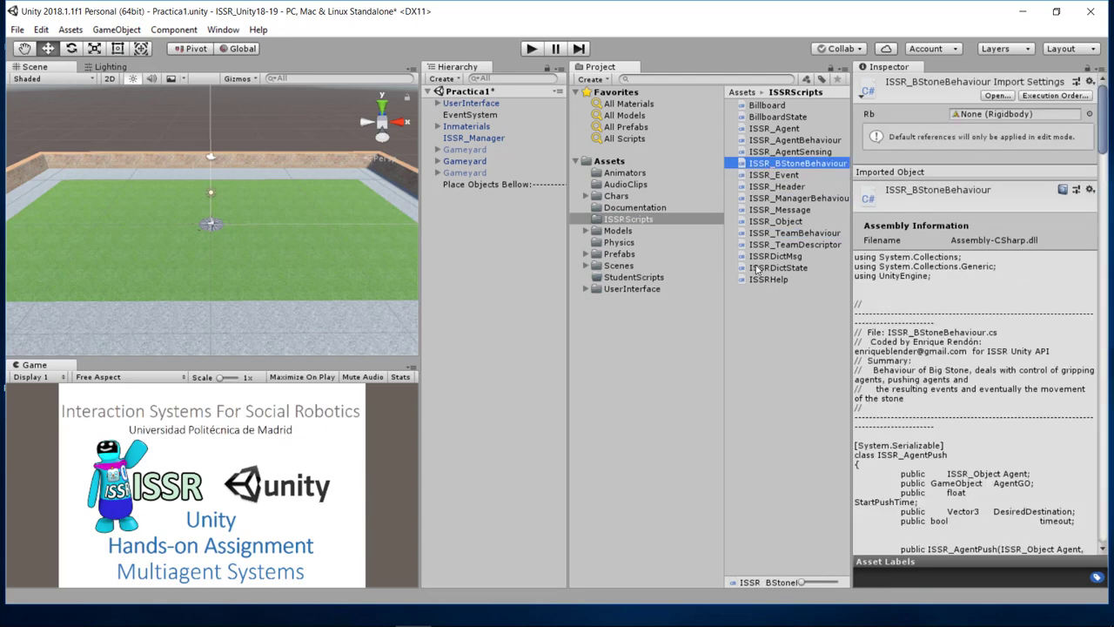
Preview Corner1x1, Gameyard_simple, GoalB and Granite2by2 prefabs, ending on AgentA_Marker.
left_click(633, 255)
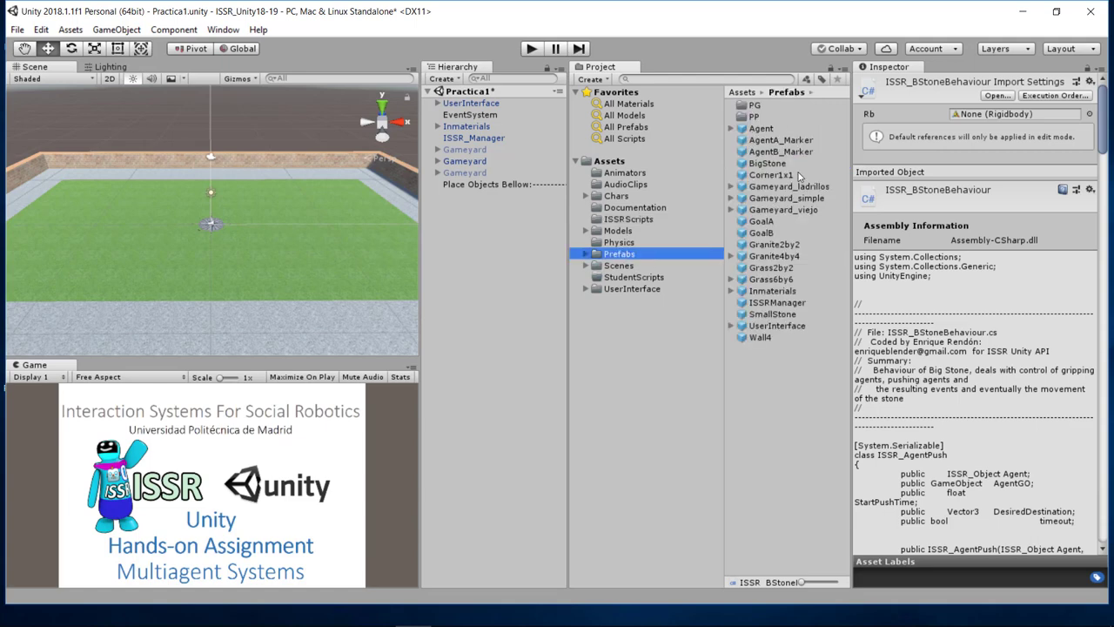
left_click(796, 175)
left_click(783, 198)
left_click(771, 232)
left_click(773, 244)
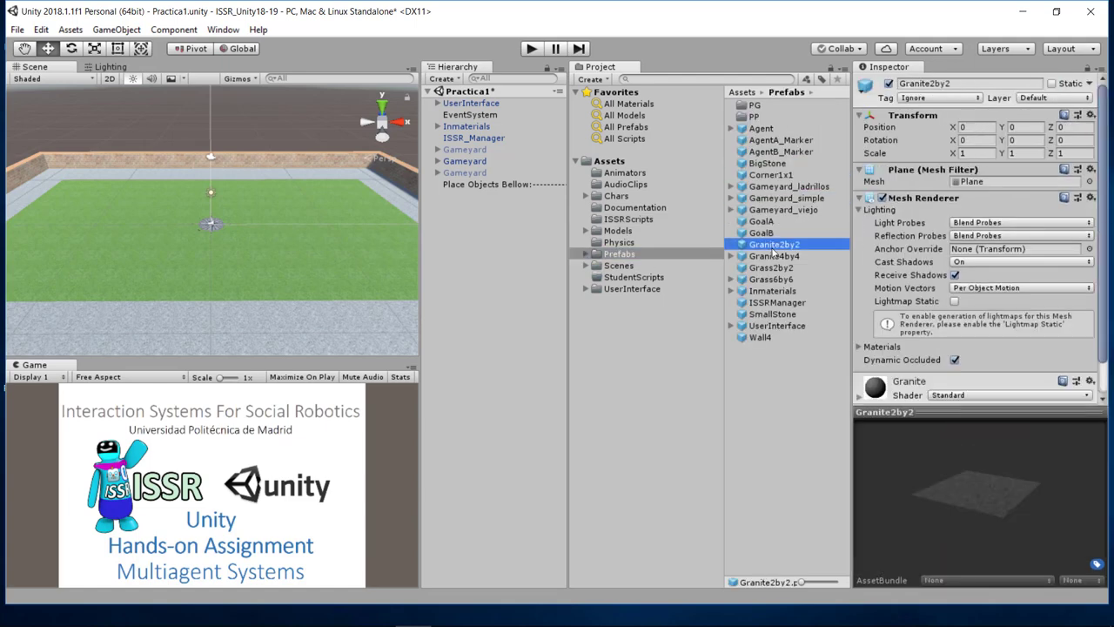
left_click(622, 264)
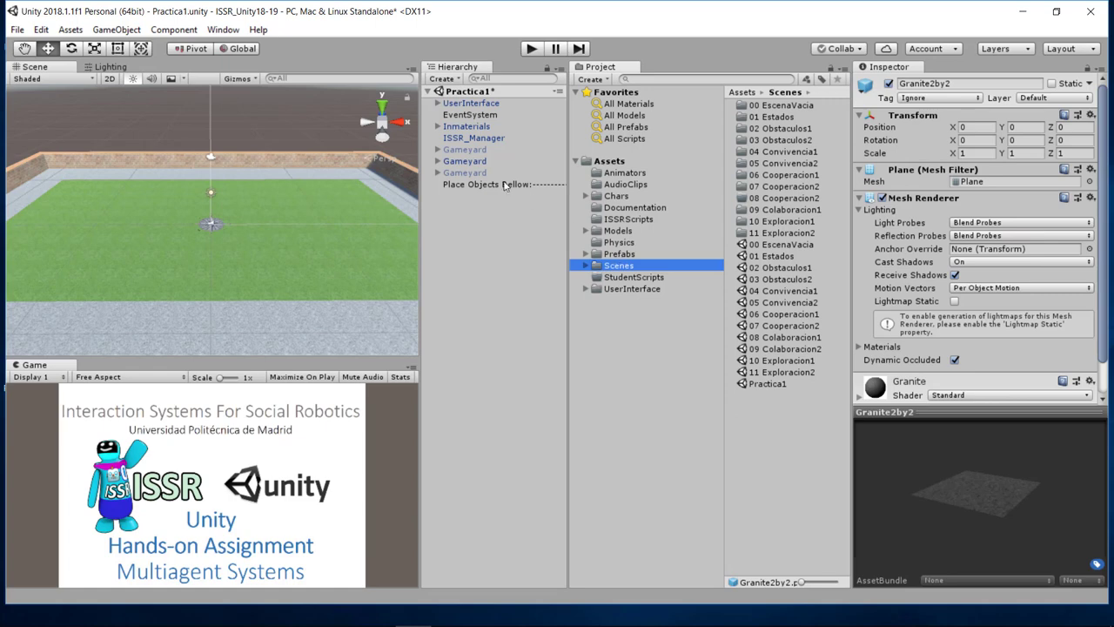
left_click(634, 254)
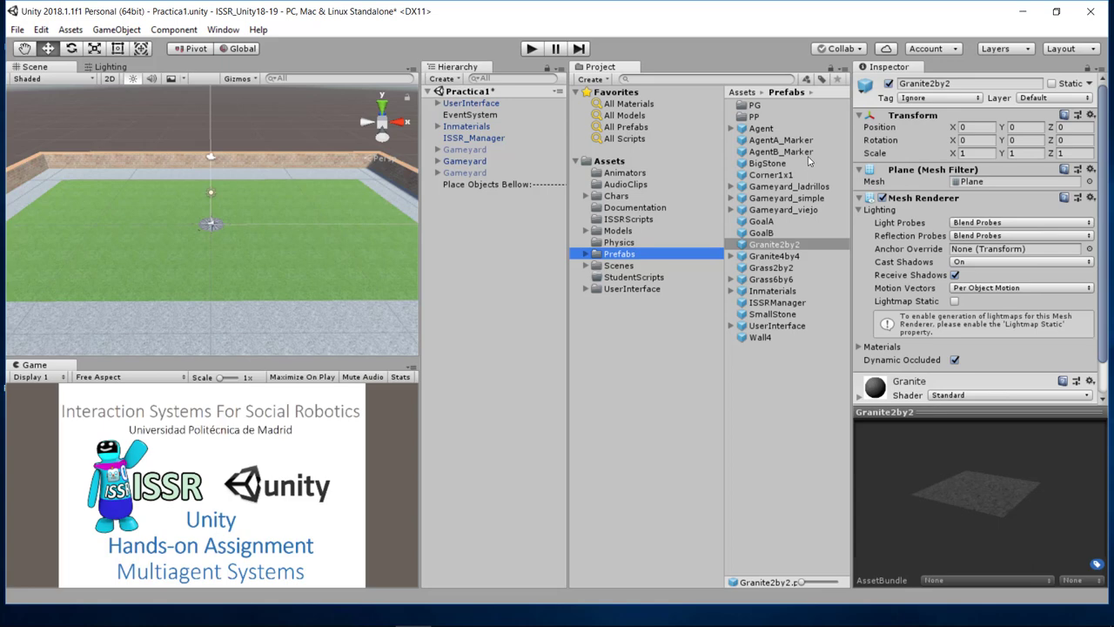
left_click(802, 141)
Add an AgentA_Marker at position 0, 0, 0 and drag a GoalA goal into the scene.
left_click(799, 152)
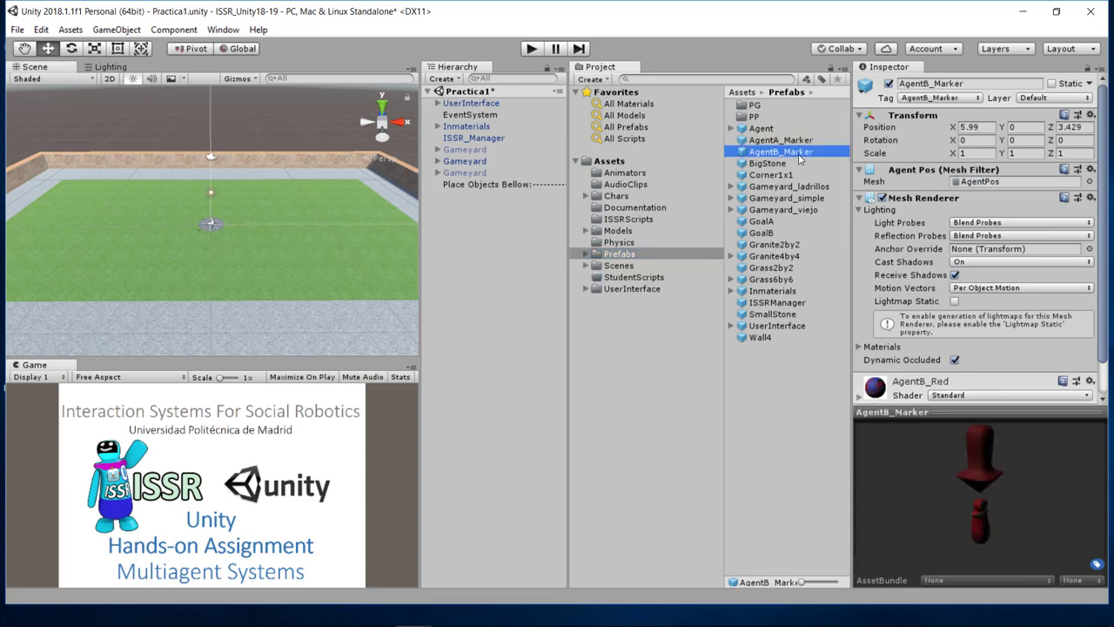
left_click(800, 142)
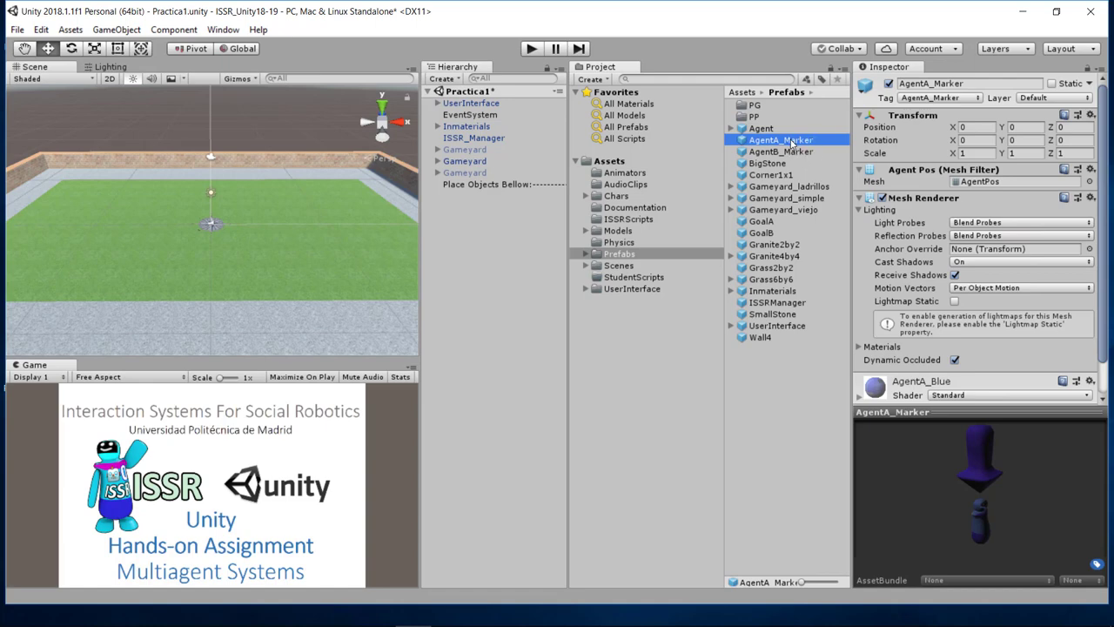
mouse_move(791, 145)
left_mouse_down()
mouse_move(522, 235)
mouse_move(503, 223)
left_mouse_up()
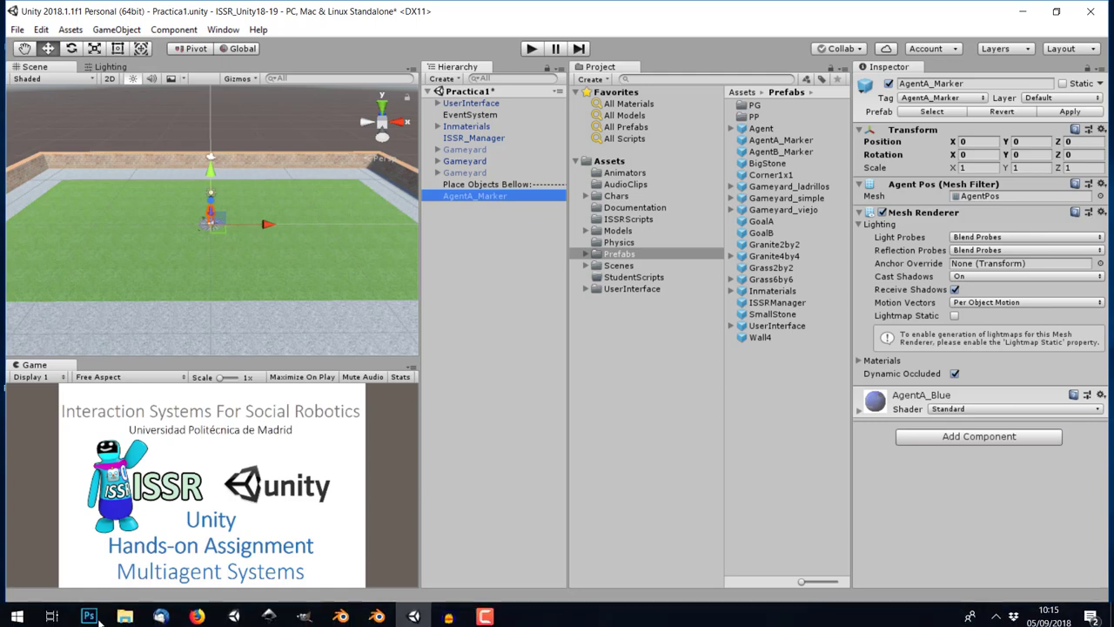
left_click(982, 141)
left_click(1035, 142)
left_click(1076, 141)
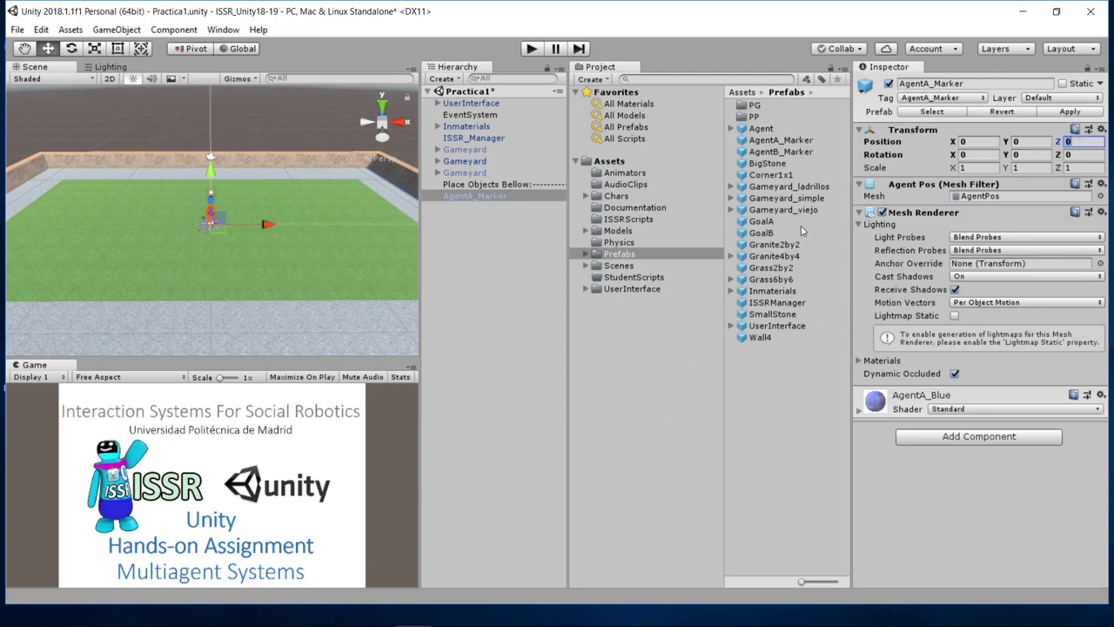
left_click_drag(799, 223, 506, 251)
Place the GoalA goal at position -5, 0, 0 and rename it Meta.
left_click(941, 83)
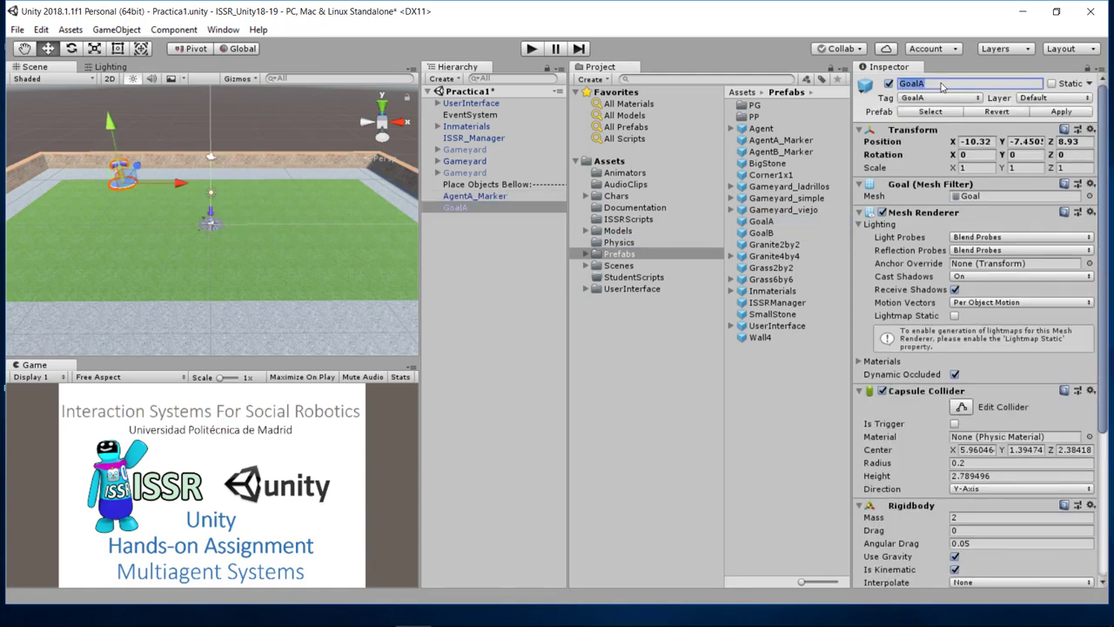
left_click(981, 144)
type("-")
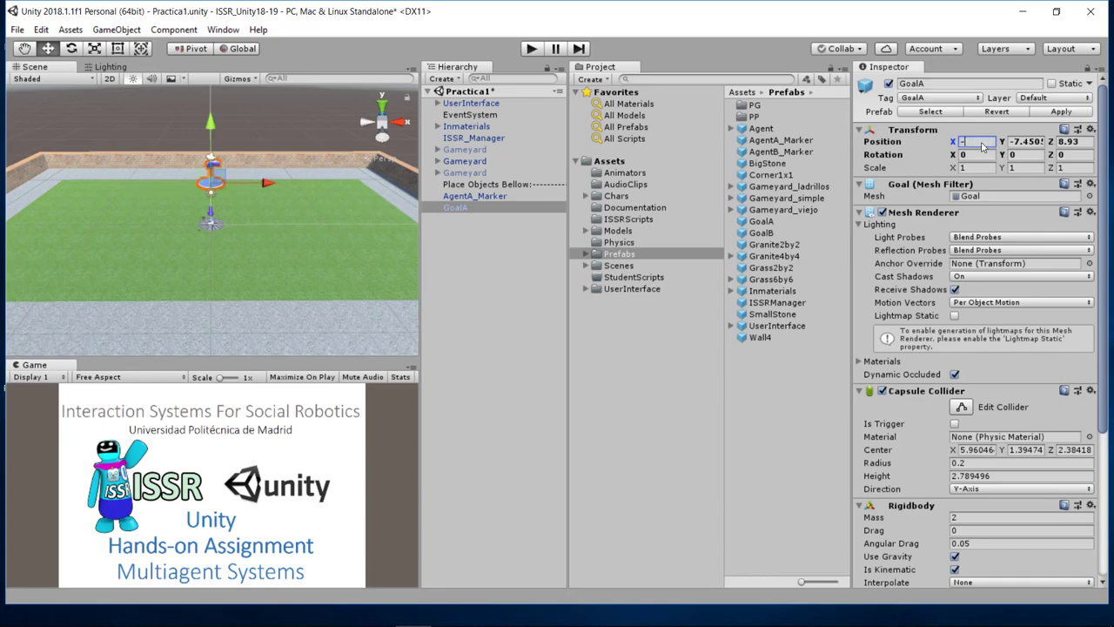
type("5")
left_click(1036, 142)
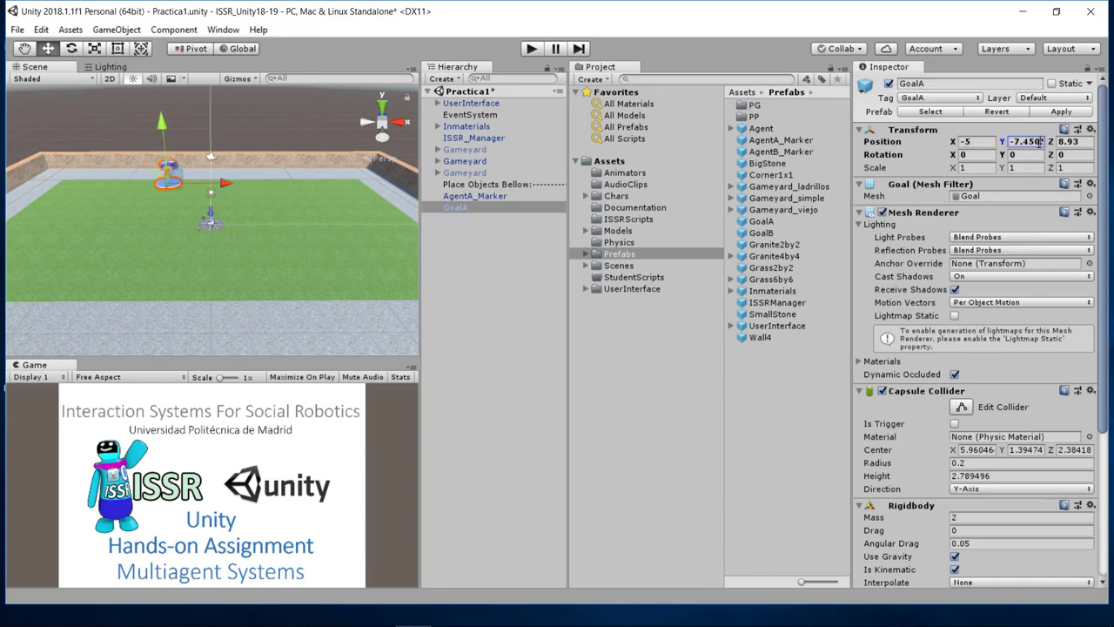
type("0")
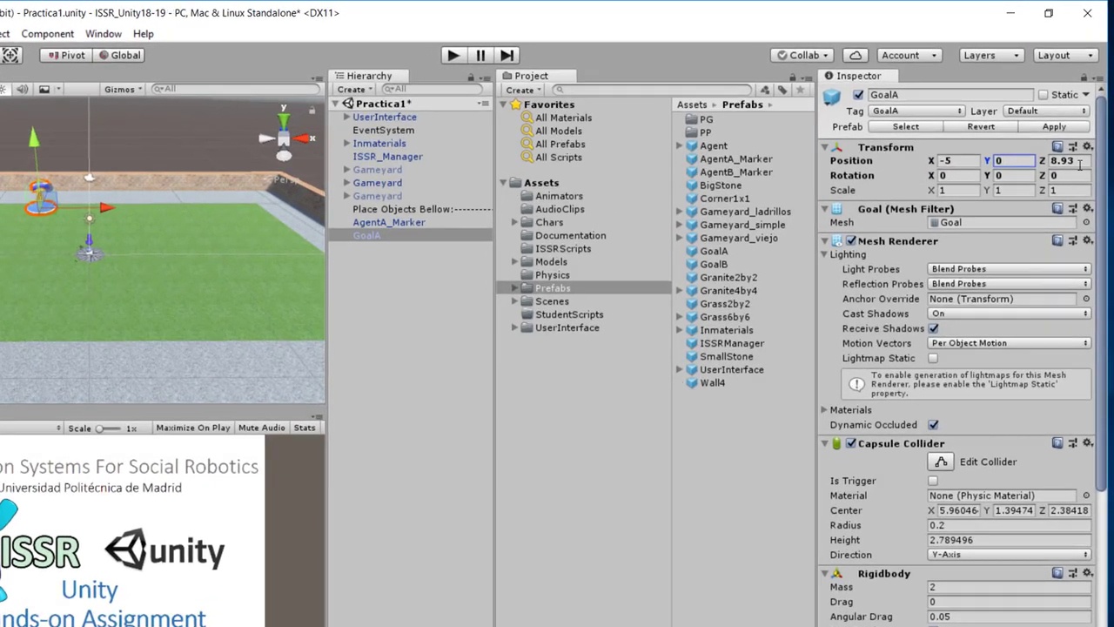
left_click(1081, 142)
type("0")
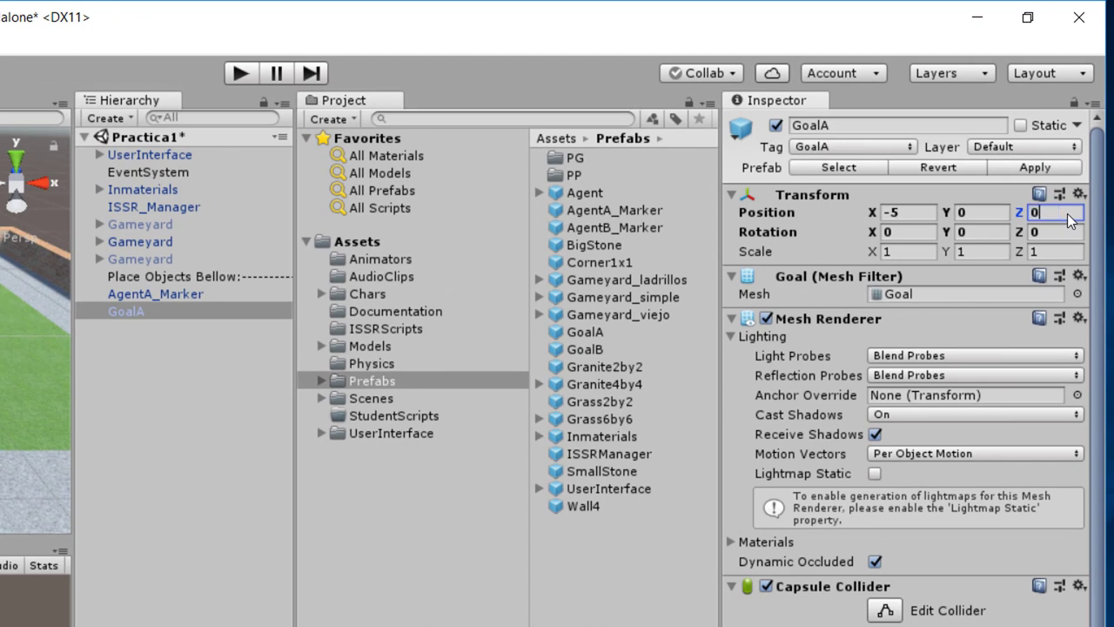
left_click(882, 118)
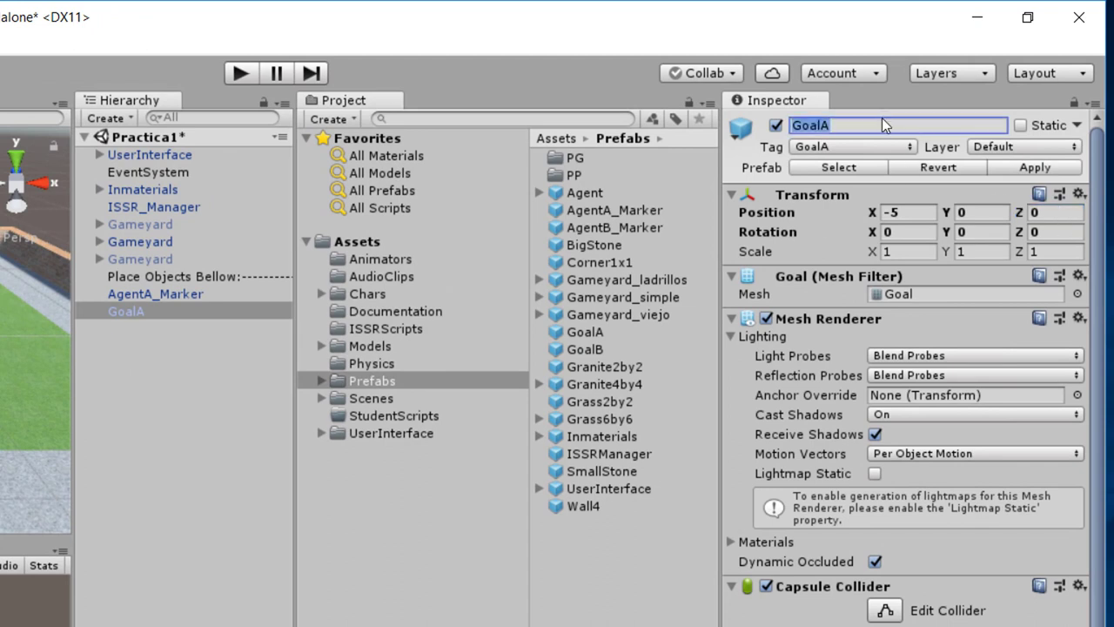
type("Meta")
key("Return")
Drag a SmallStone prefab instance into the scene hierarchy.
right_click(164, 311)
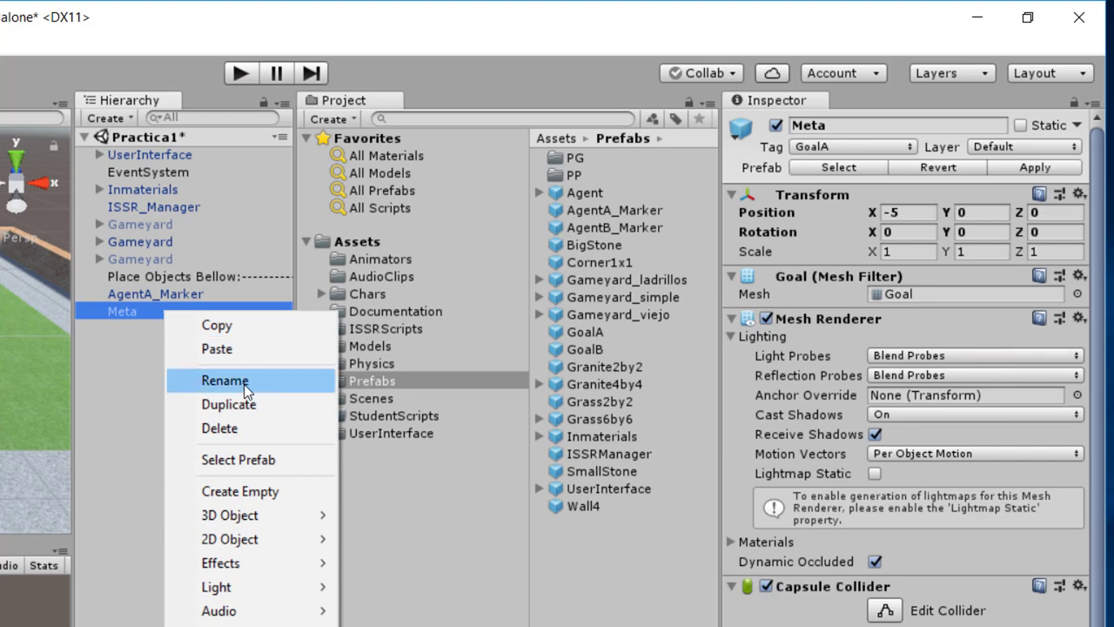
left_click(130, 390)
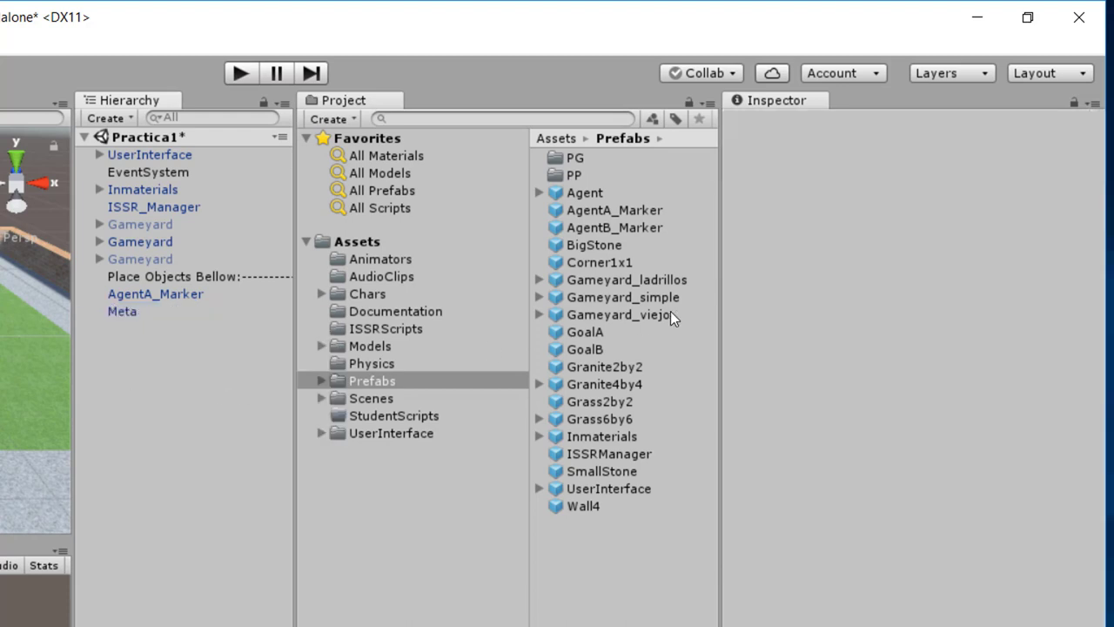
left_click_drag(618, 475, 196, 383)
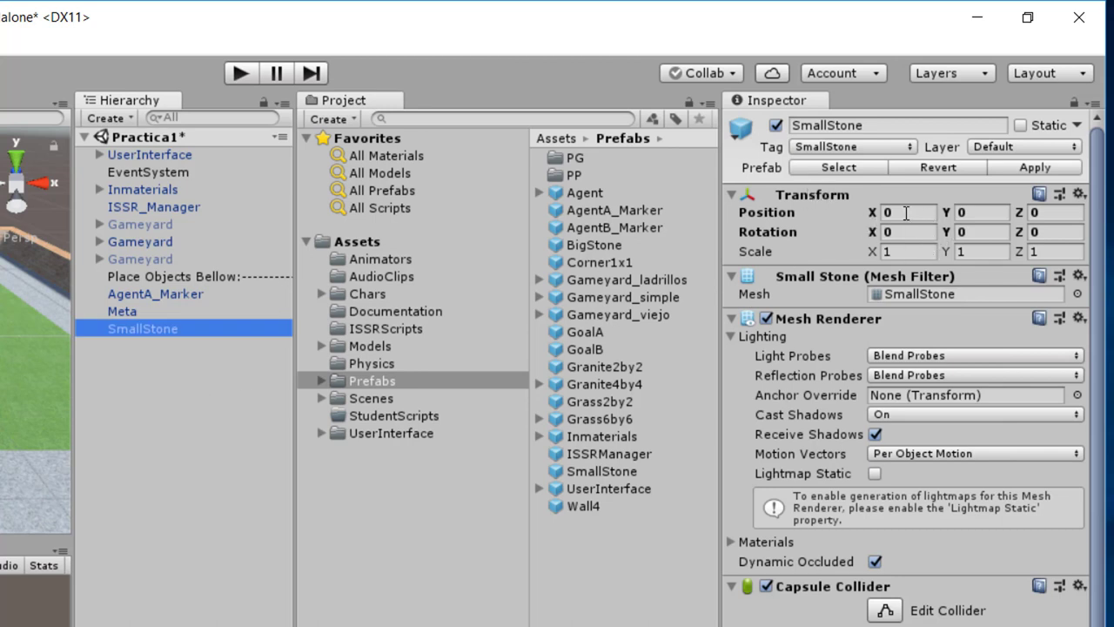
Rename the SmallStone instance Piedra and set its Transform Position X to 5.
left_click(882, 126)
type("P")
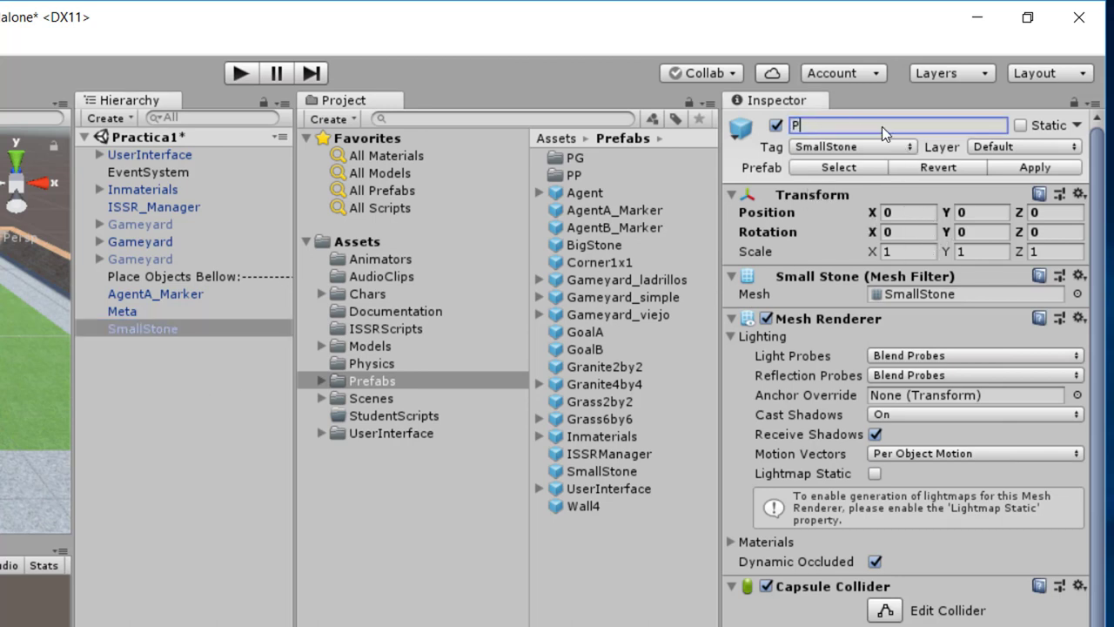
type("iedra")
key("Return")
left_click(908, 212)
type("5")
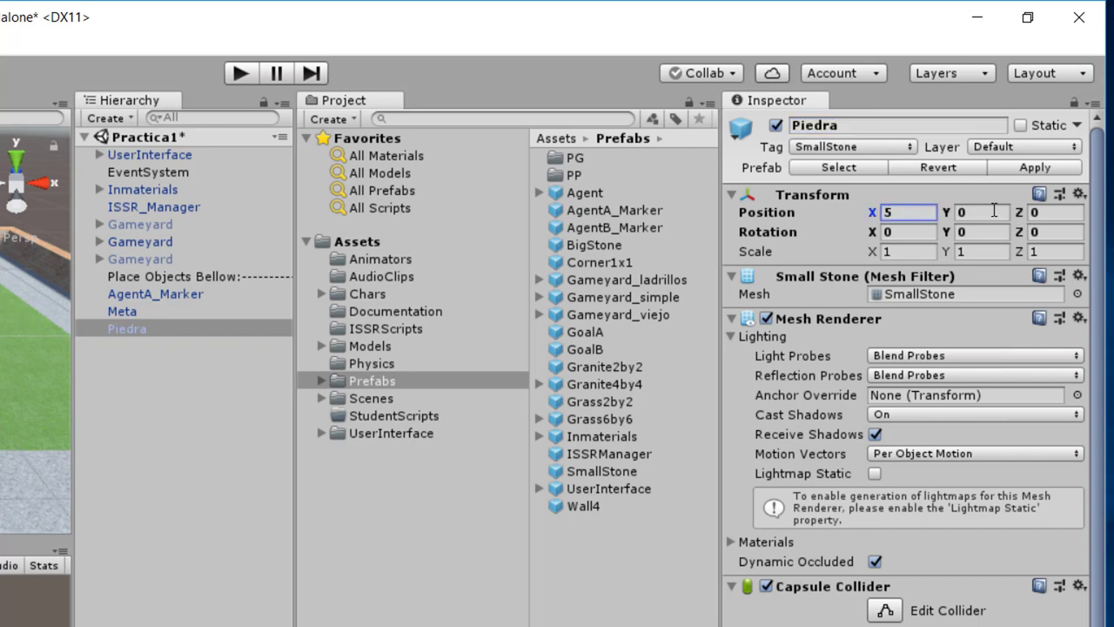
key("Tab")
key("Tab")
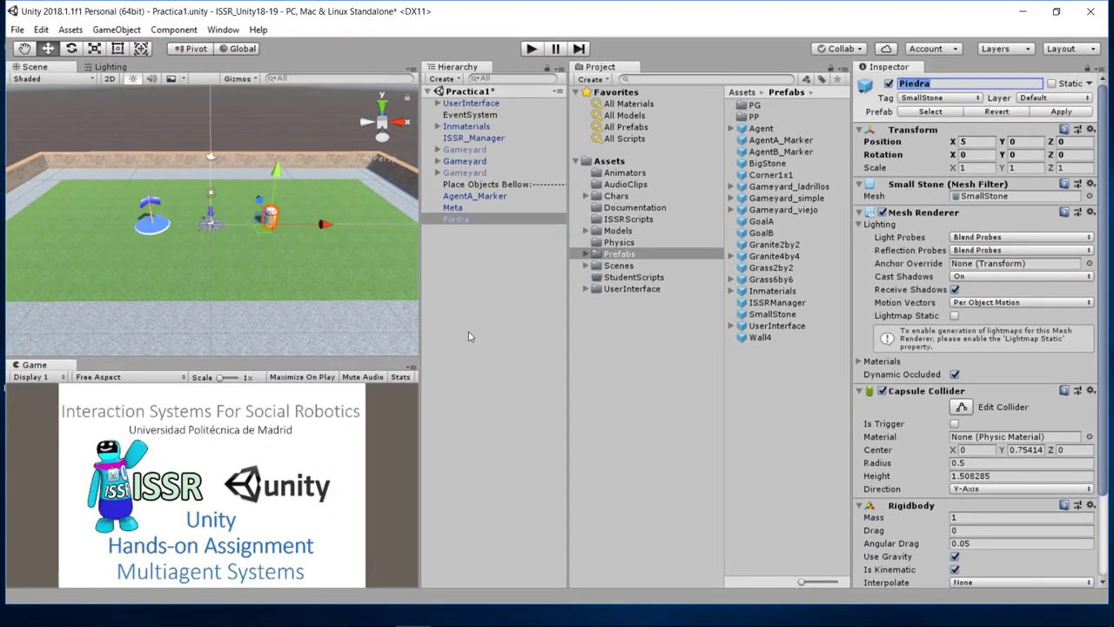
scroll(210, 257, "up", 2)
scroll(210, 275, "up", 3)
scroll(210, 275, "up", 1)
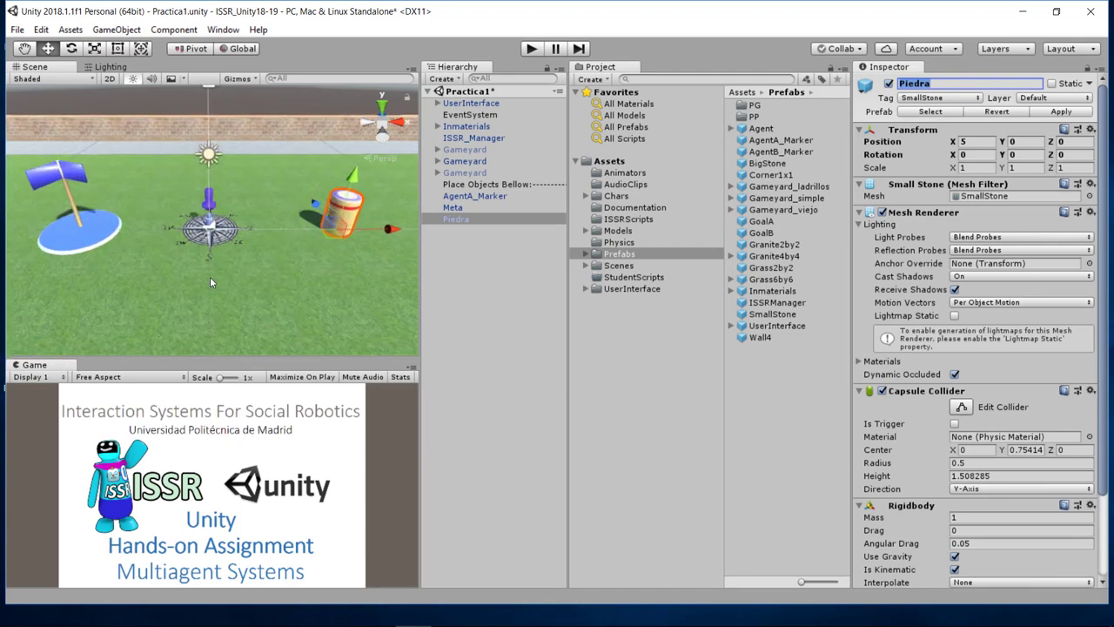
Create an empty object named Gestor and move it out from under Piedra to the root.
right_click(490, 261)
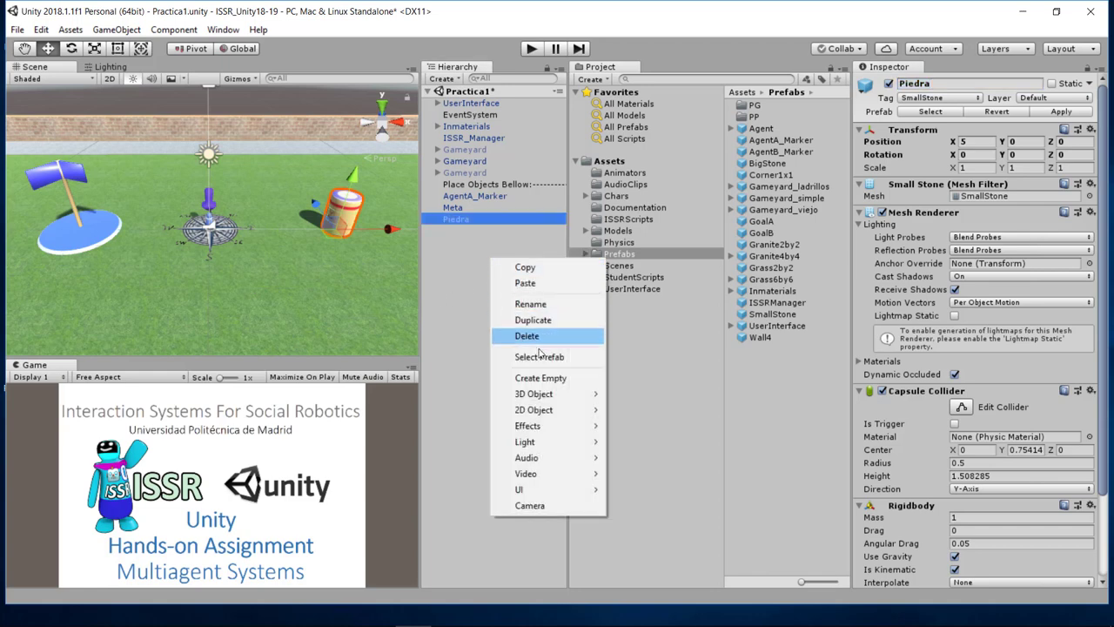
left_click(549, 379)
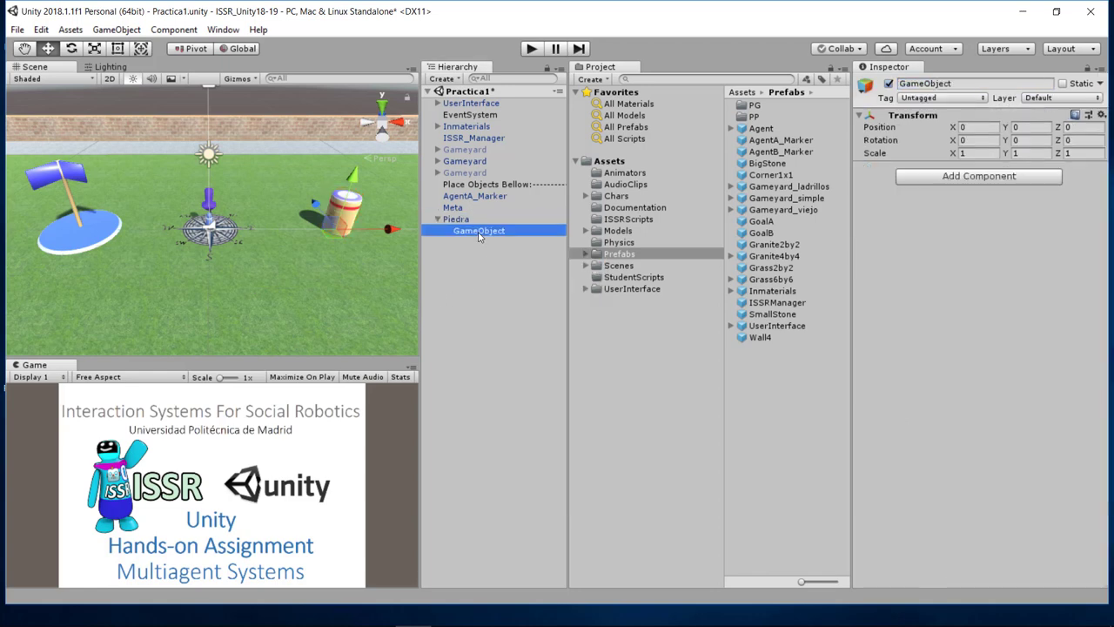
type("Gestor")
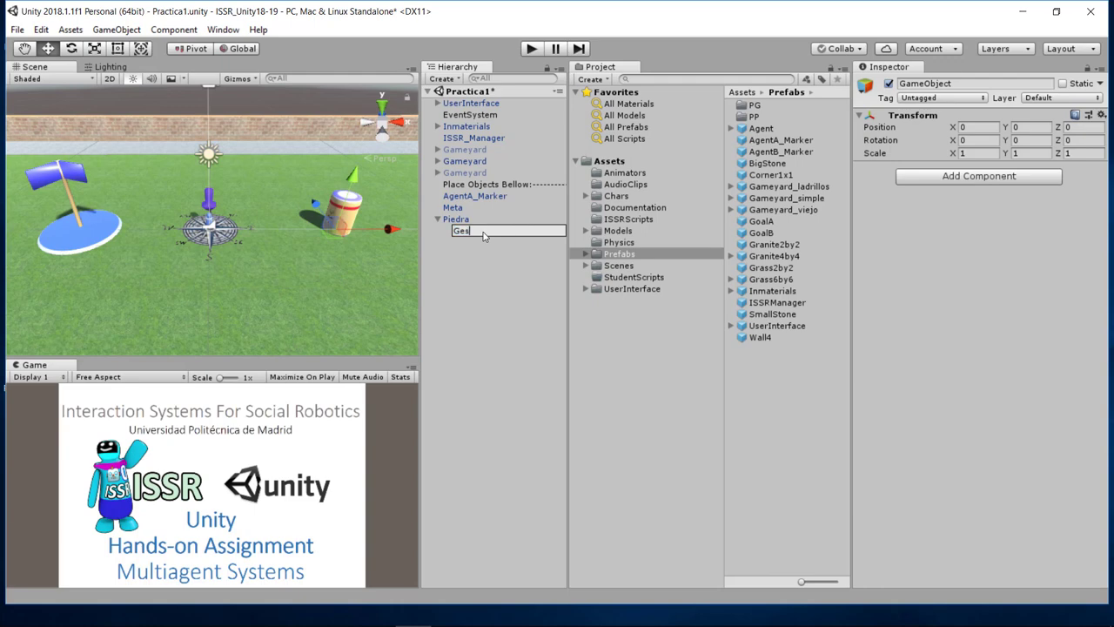
key("Return")
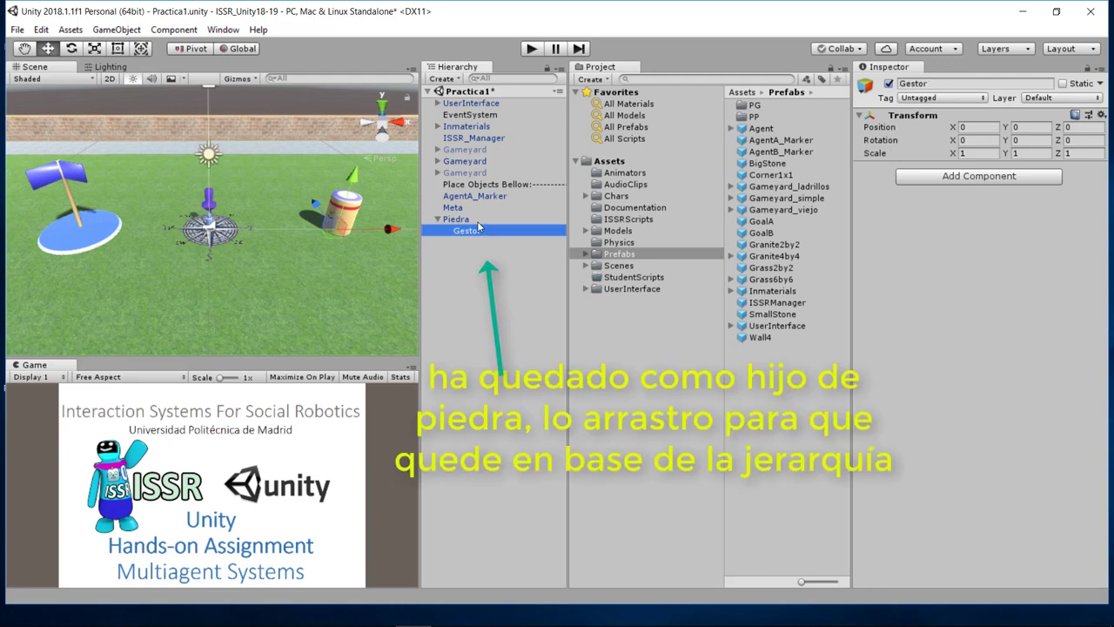
mouse_move(481, 232)
left_mouse_down()
mouse_move(465, 261)
mouse_move(468, 237)
left_mouse_up()
left_click(456, 231)
key("Return")
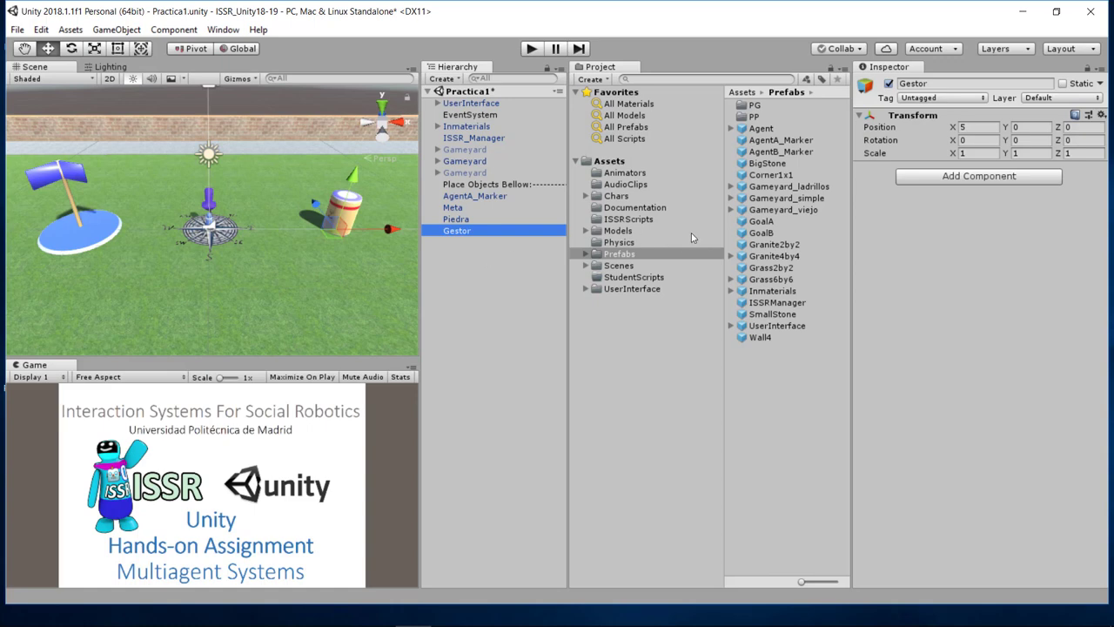
left_click(798, 141)
left_click(798, 153)
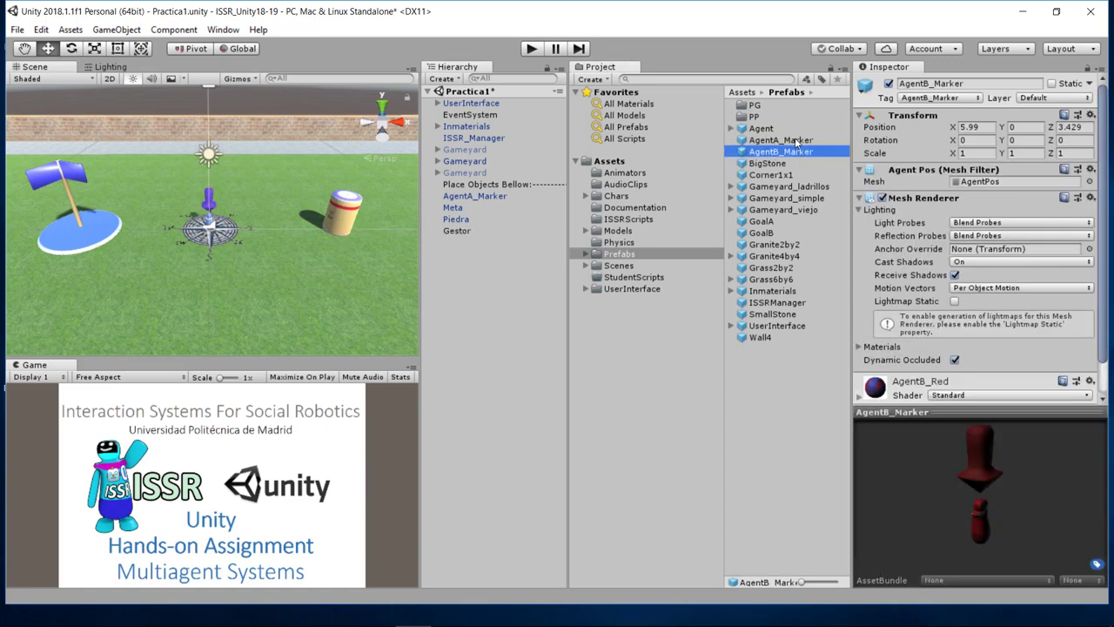
left_click(798, 140)
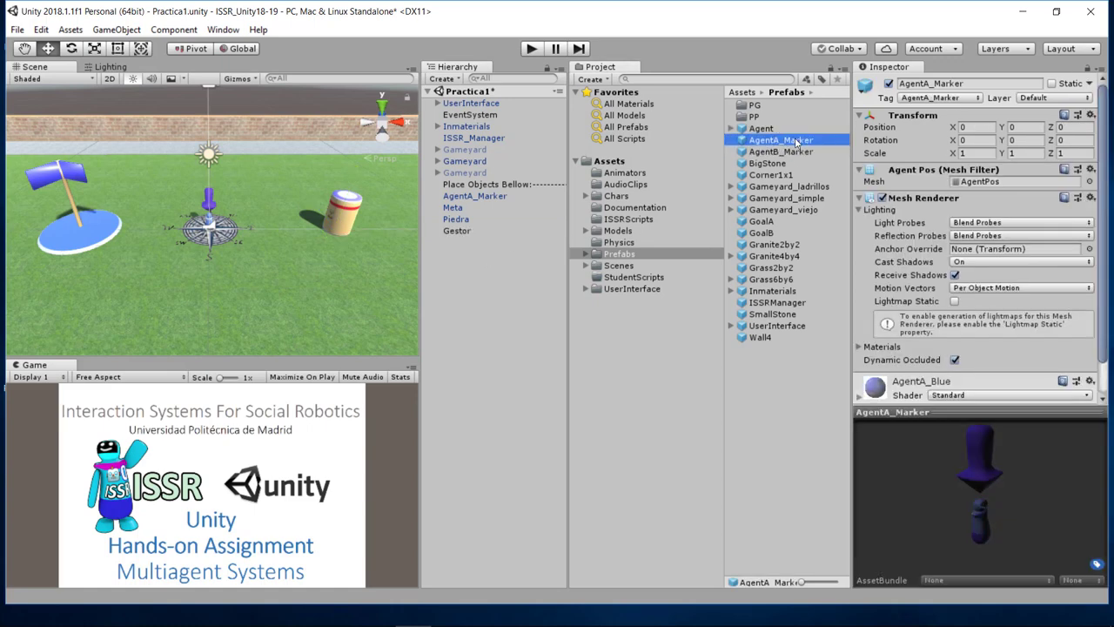
double_click(755, 117)
left_click(767, 128)
left_click(765, 151)
left_click(763, 174)
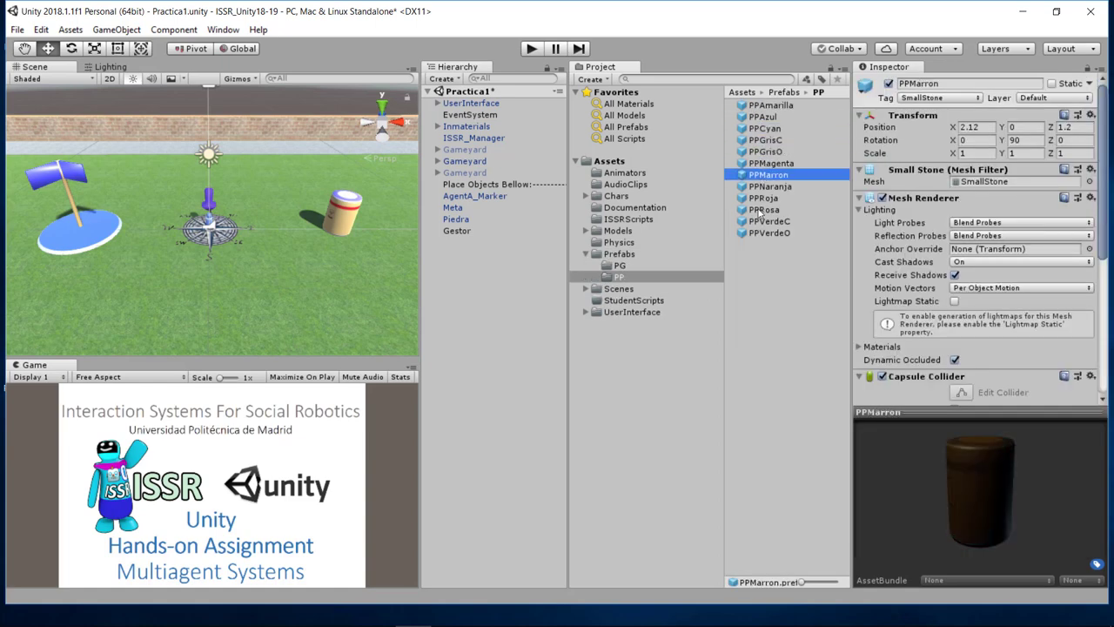
left_click(763, 209)
left_click(760, 234)
left_click(768, 105)
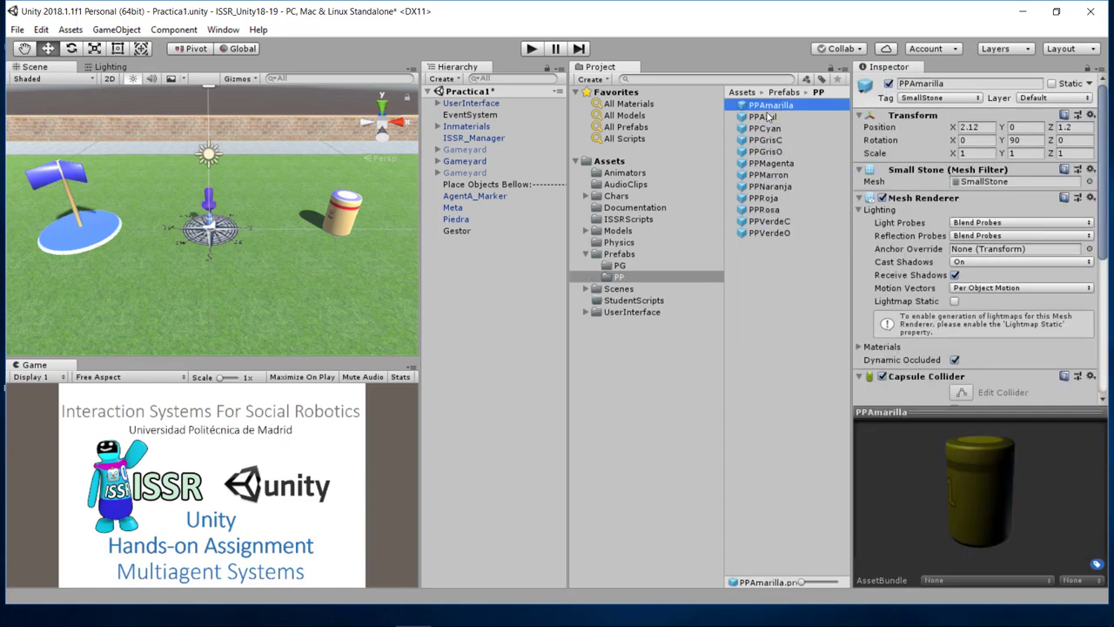
left_click(766, 128)
left_click(769, 162)
left_click(766, 188)
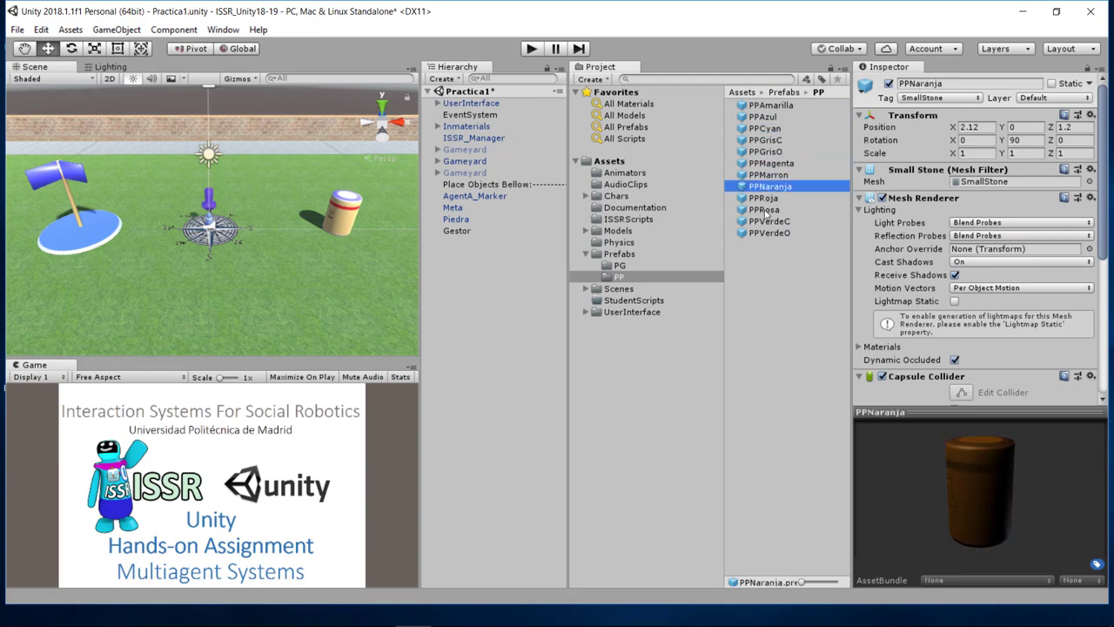
left_click(763, 210)
left_click(630, 254)
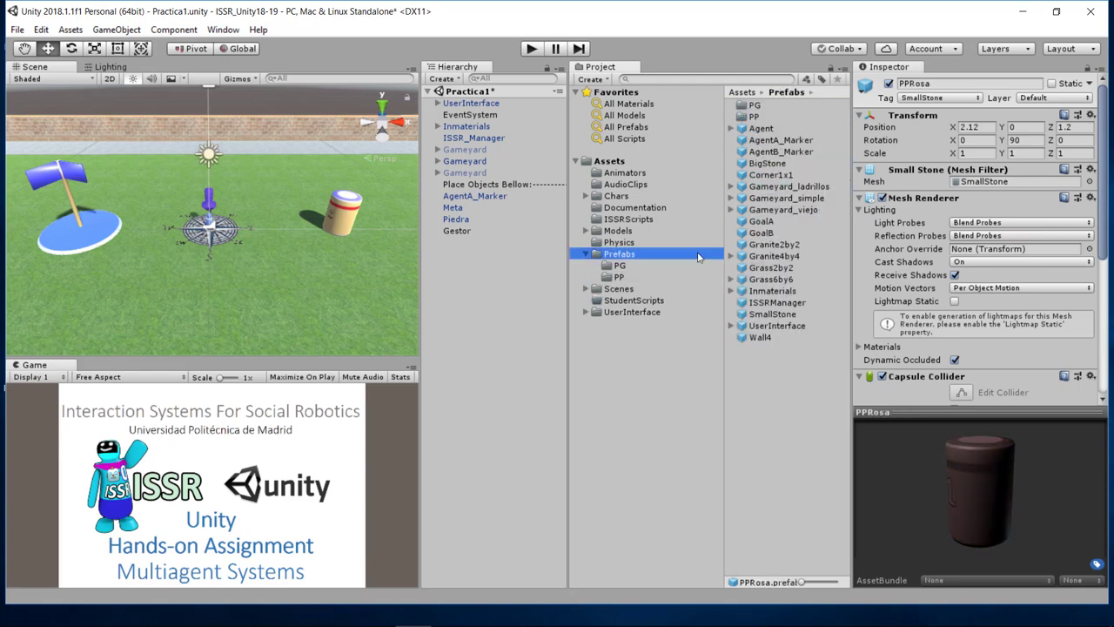
left_click(777, 164)
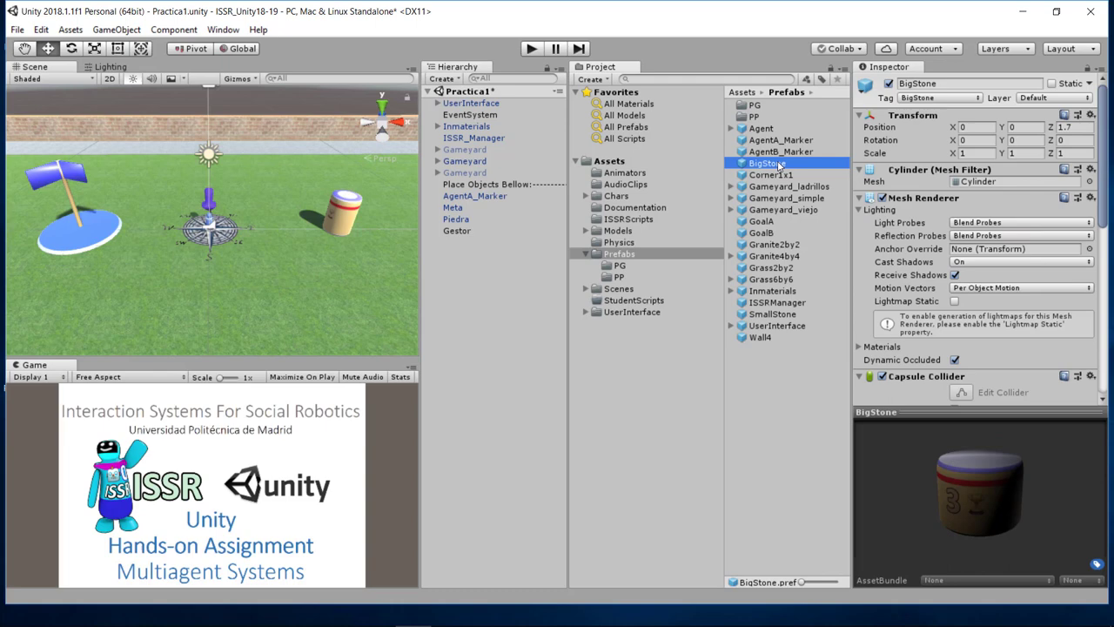
double_click(756, 106)
left_click(770, 128)
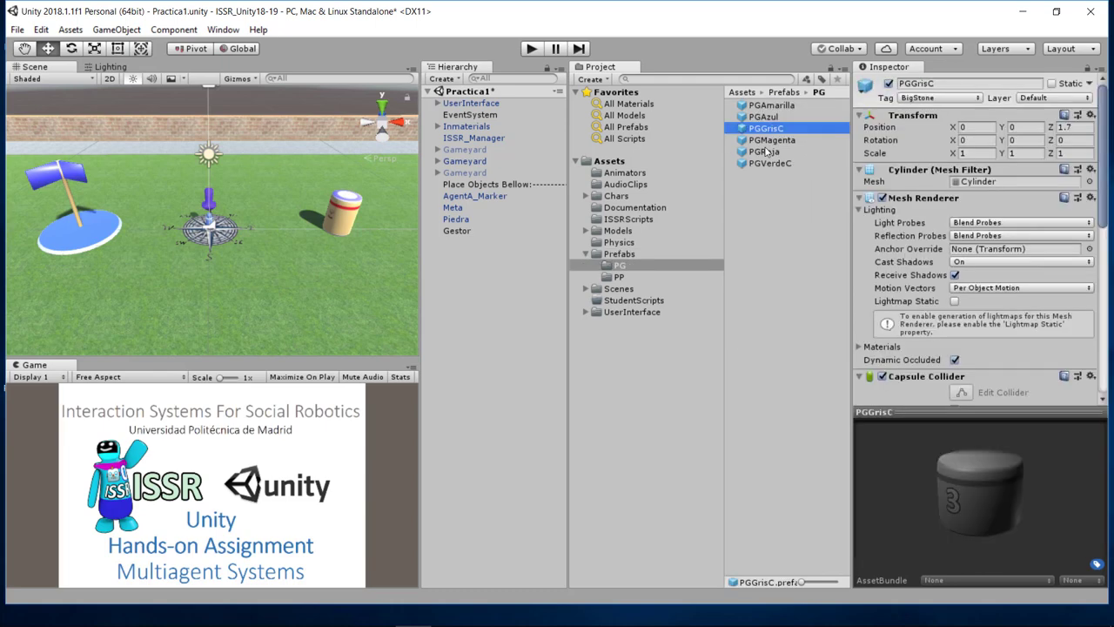
left_click(768, 152)
left_click(763, 106)
left_click(763, 119)
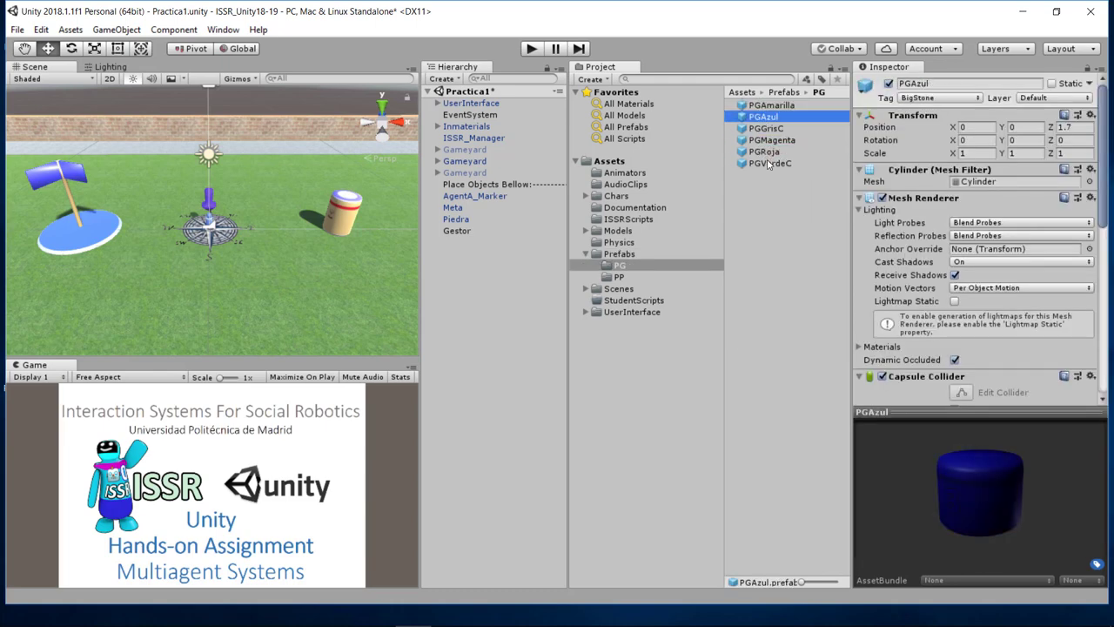
left_click(630, 254)
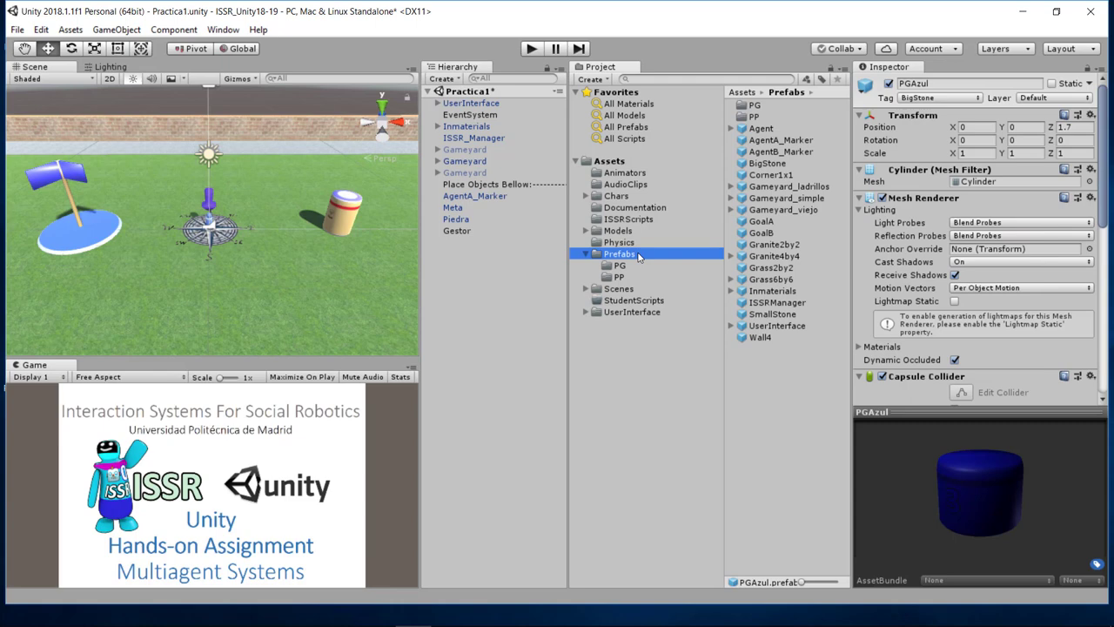
left_click(786, 225)
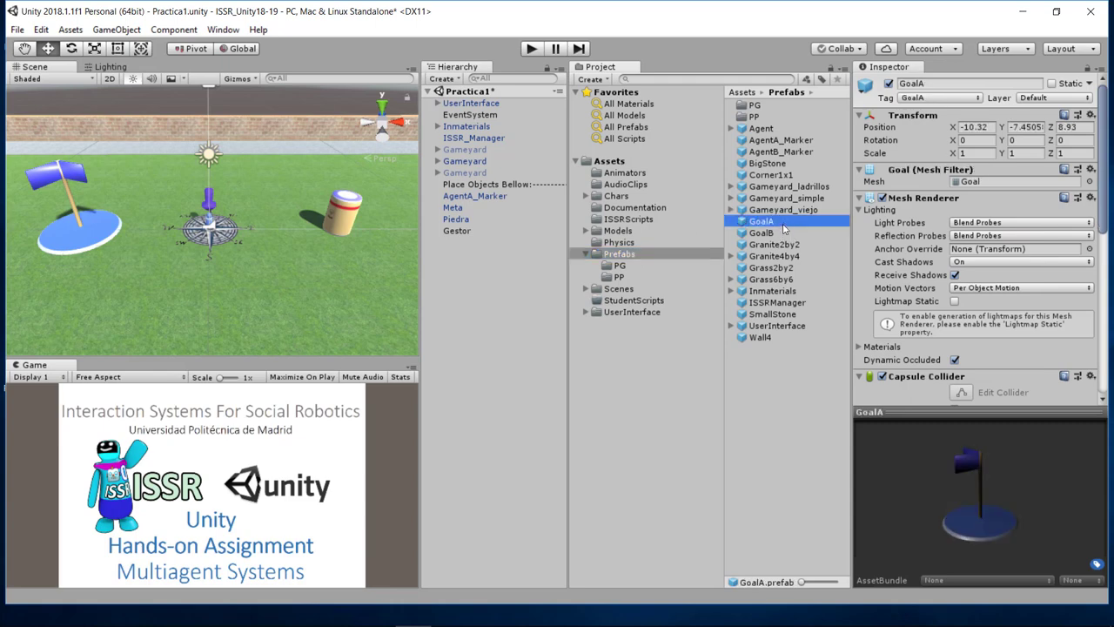
left_click(782, 234)
left_click(782, 223)
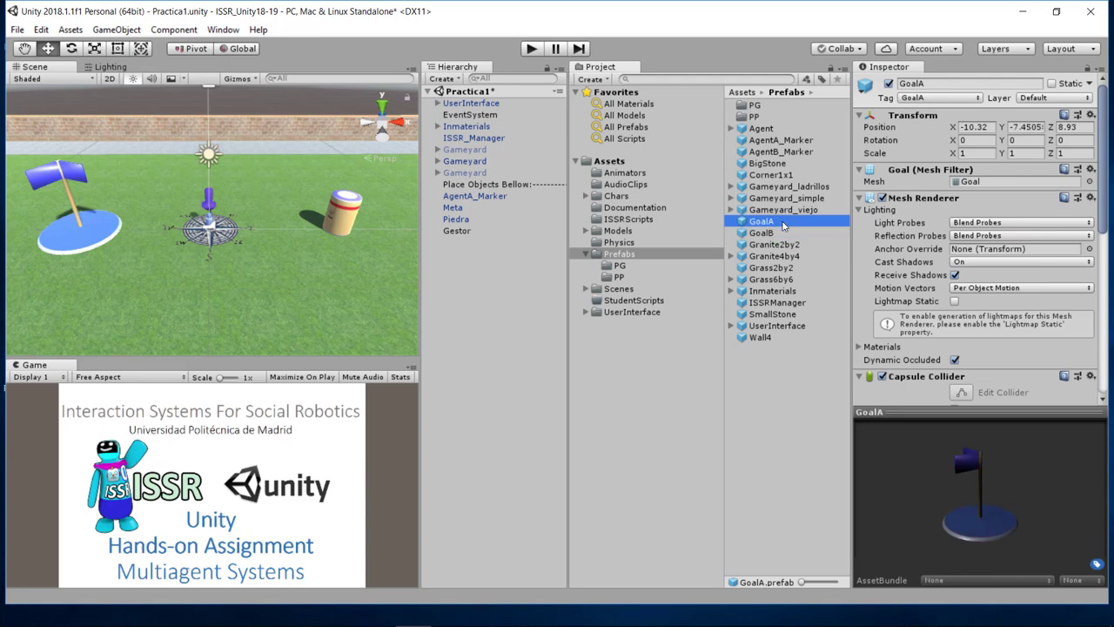